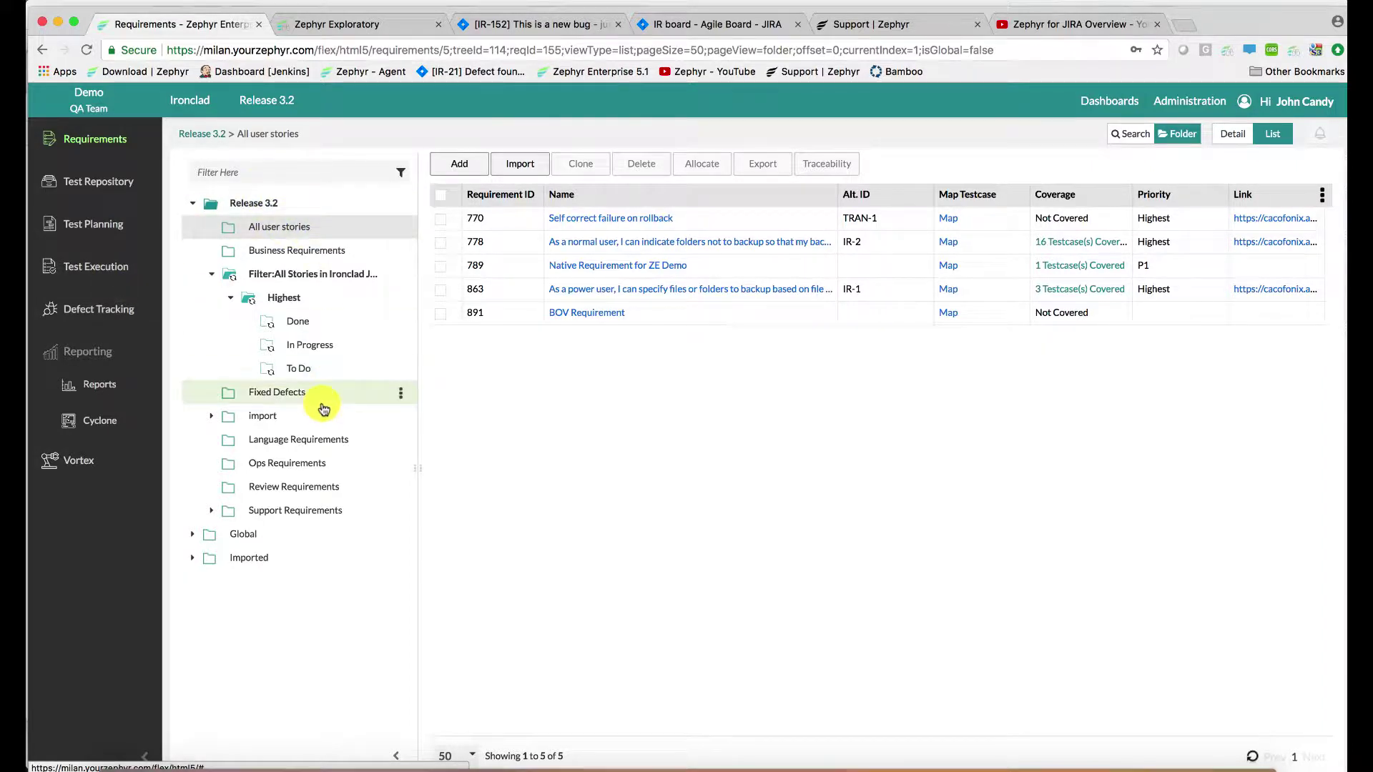
Step: Select all five user stories and choose Export Requirements for the All user stories folder
{"action": "left_click", "coordinate": [440, 195]}
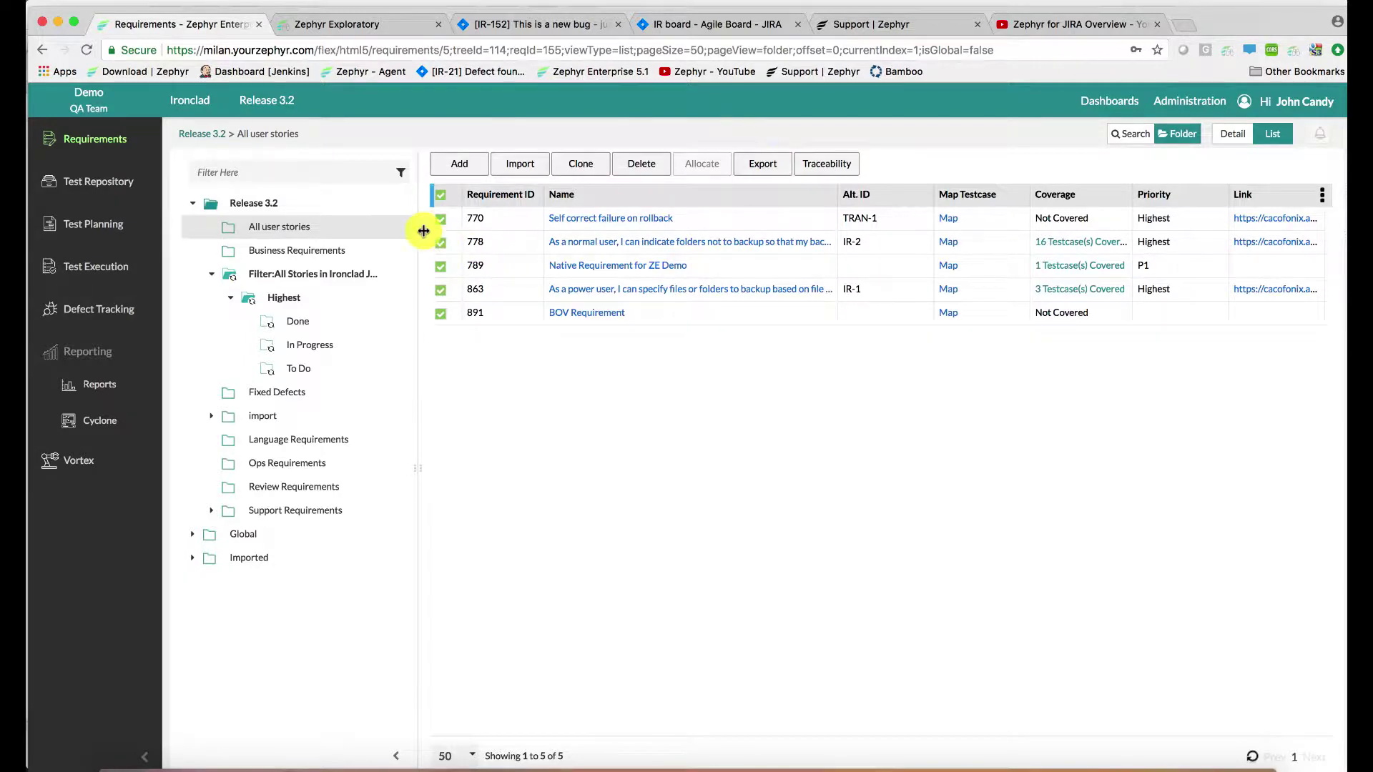
{"action": "left_click", "coordinate": [402, 234]}
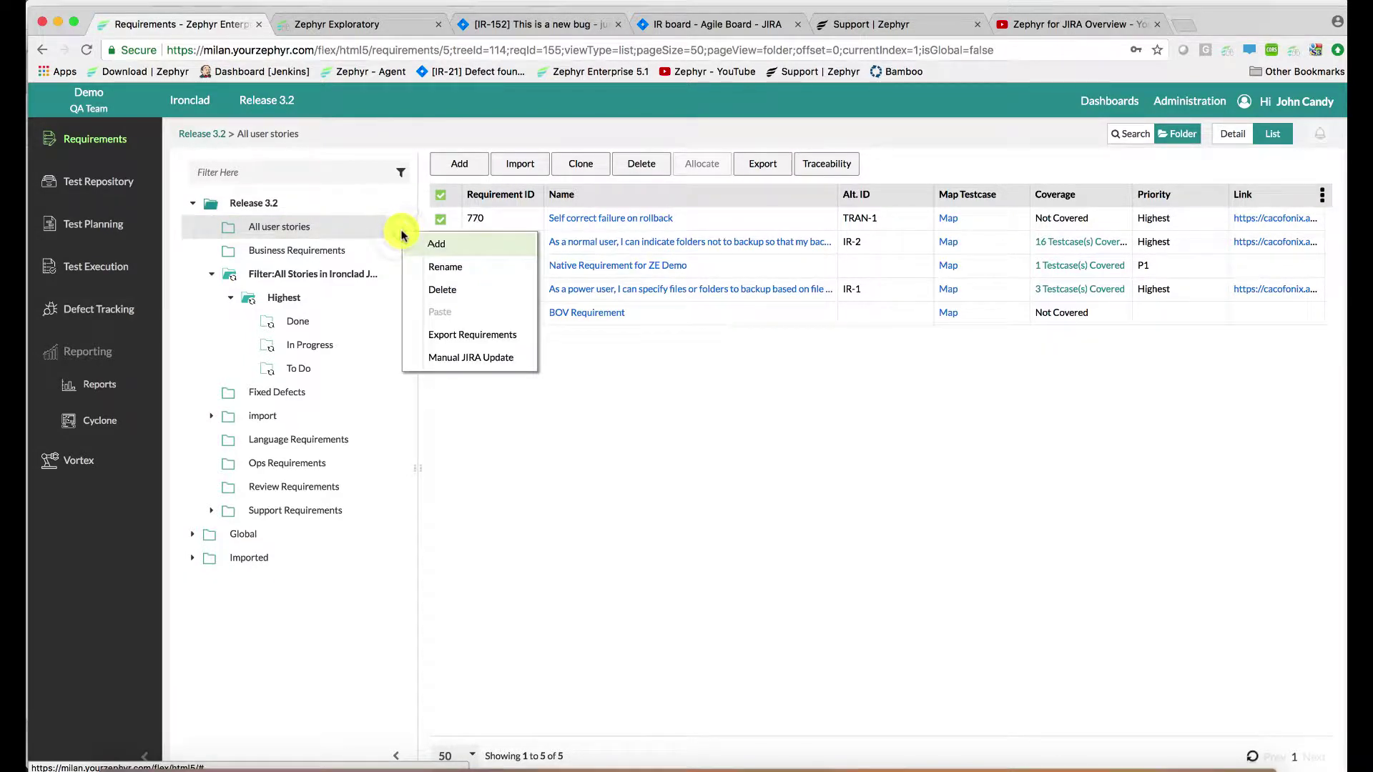
{"action": "left_click", "coordinate": [465, 336]}
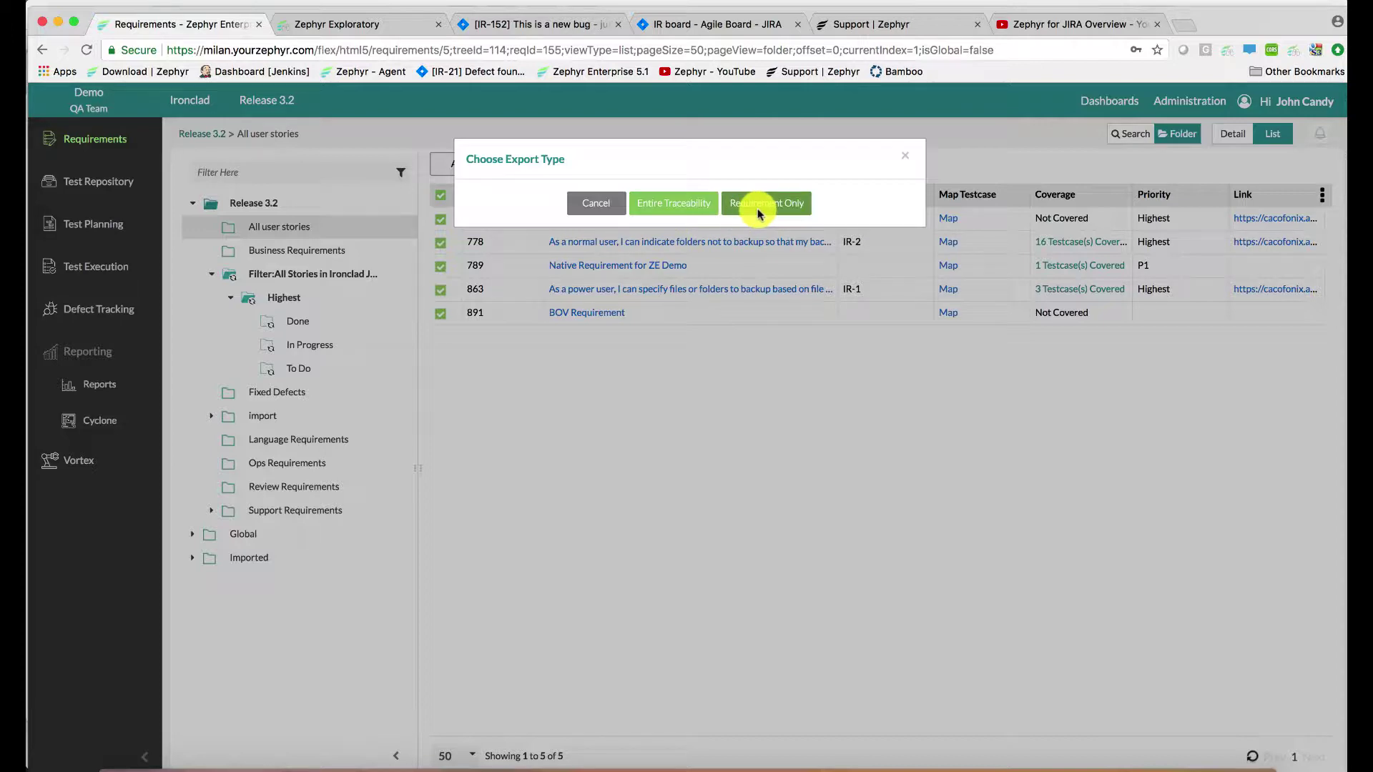
Step: Pick Entire Traceability, review the Execution Status filter options, then cancel the export
{"action": "left_click", "coordinate": [683, 205]}
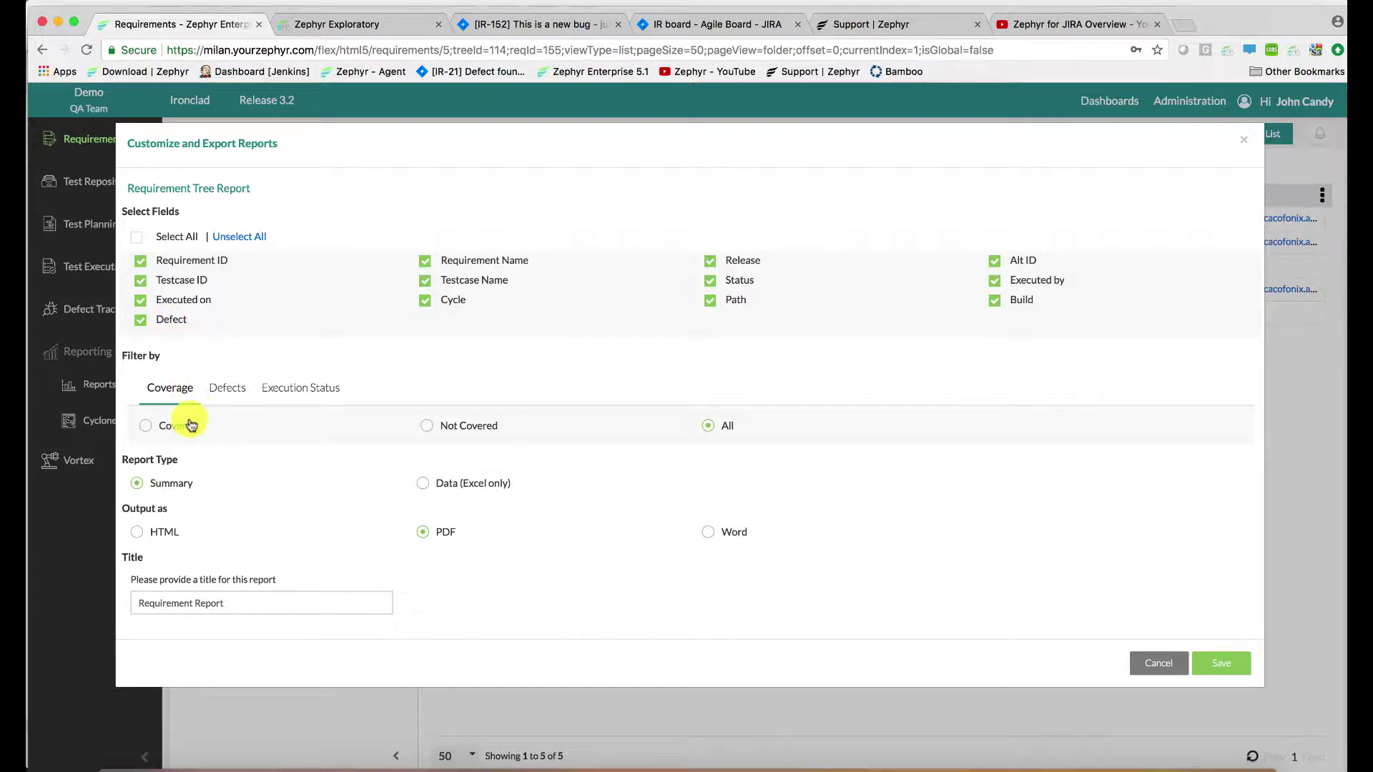
{"action": "left_click", "coordinate": [286, 388]}
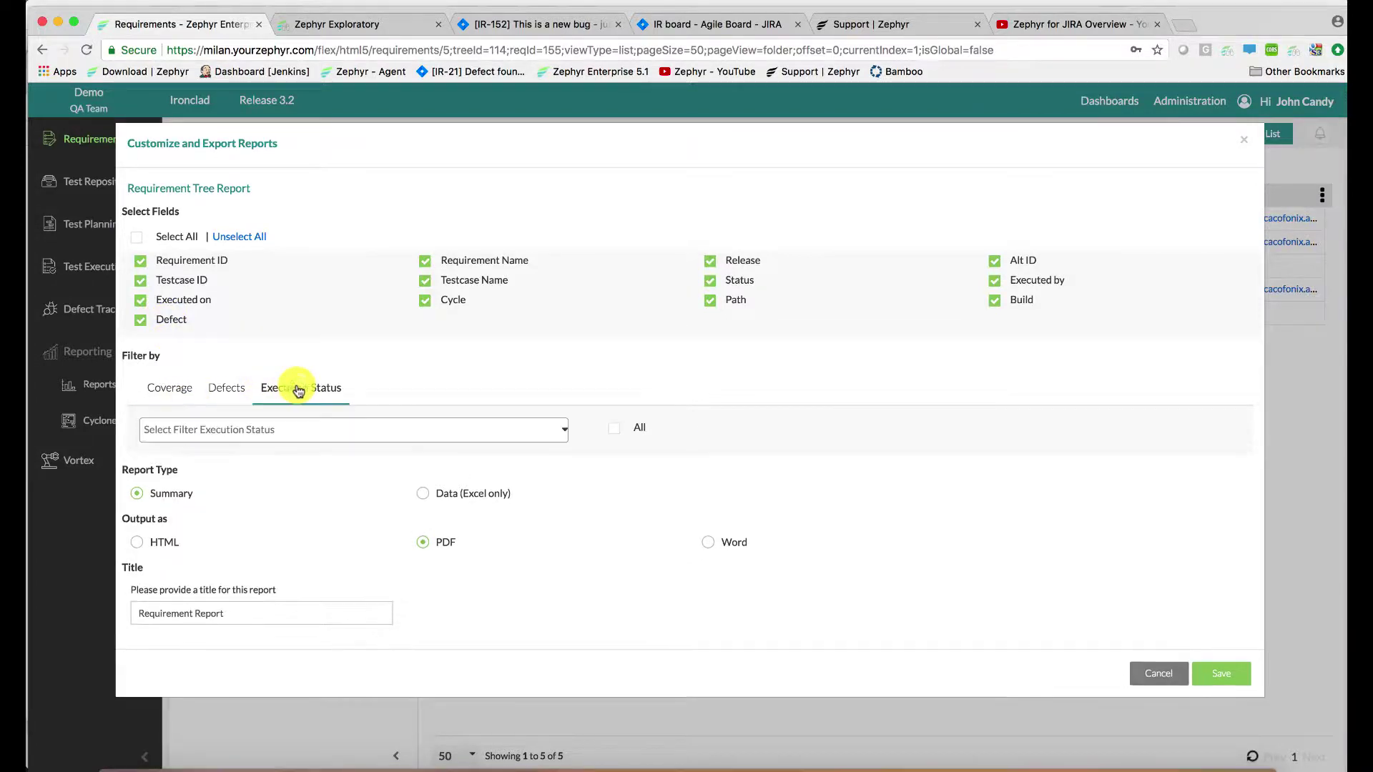
{"action": "left_click", "coordinate": [288, 428]}
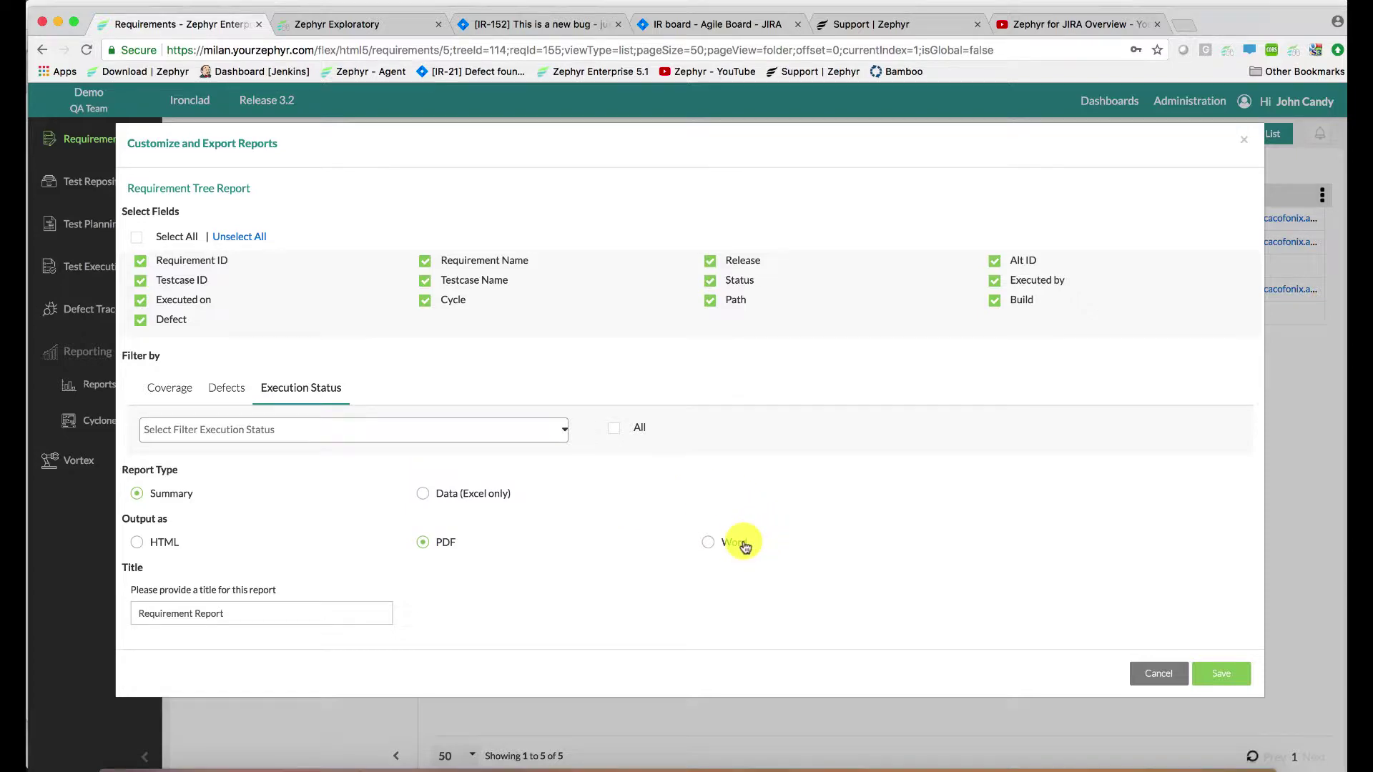
{"action": "left_click", "coordinate": [1154, 674]}
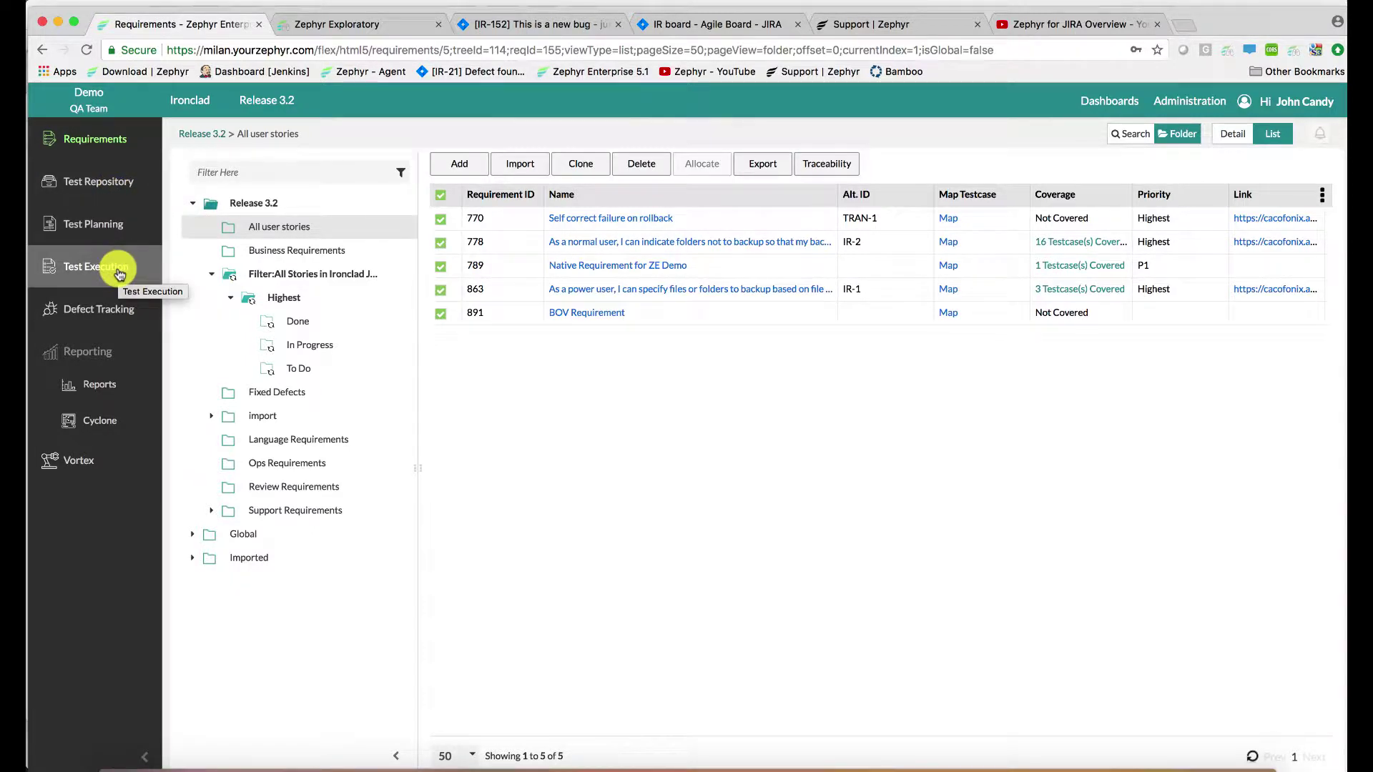
Step: In Test Planning, open the Cycle 1 - Firefox Tests export and select PDF format
{"action": "left_click", "coordinate": [112, 222]}
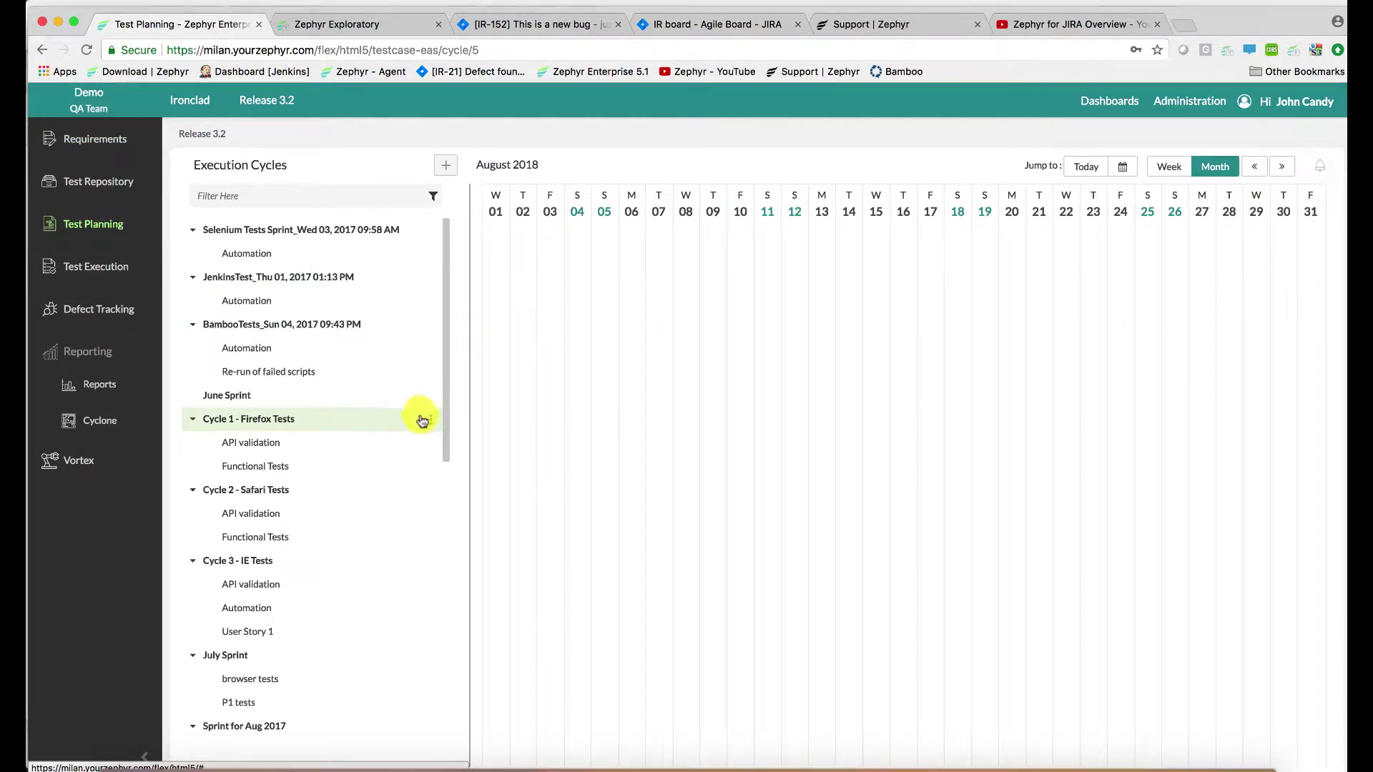
{"action": "left_click", "coordinate": [432, 424]}
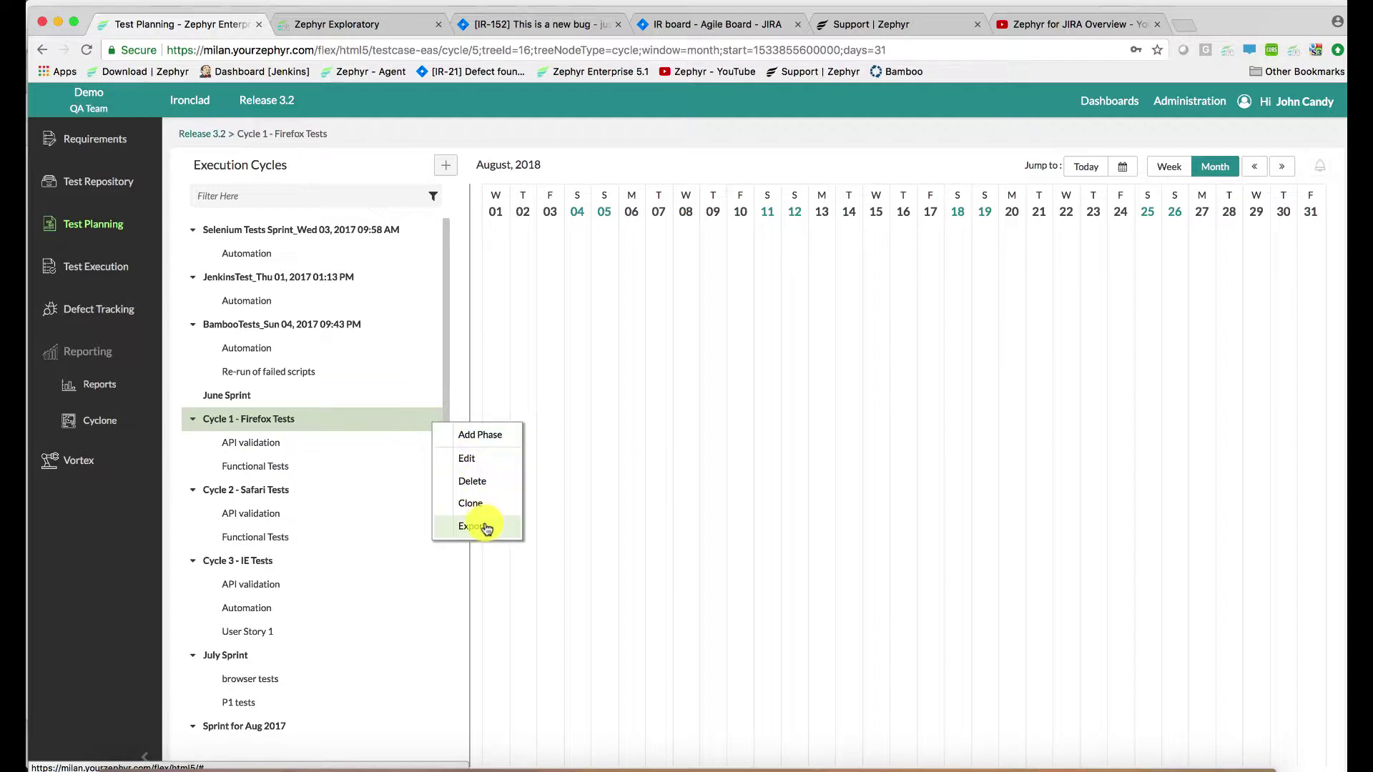
{"action": "left_click", "coordinate": [475, 527]}
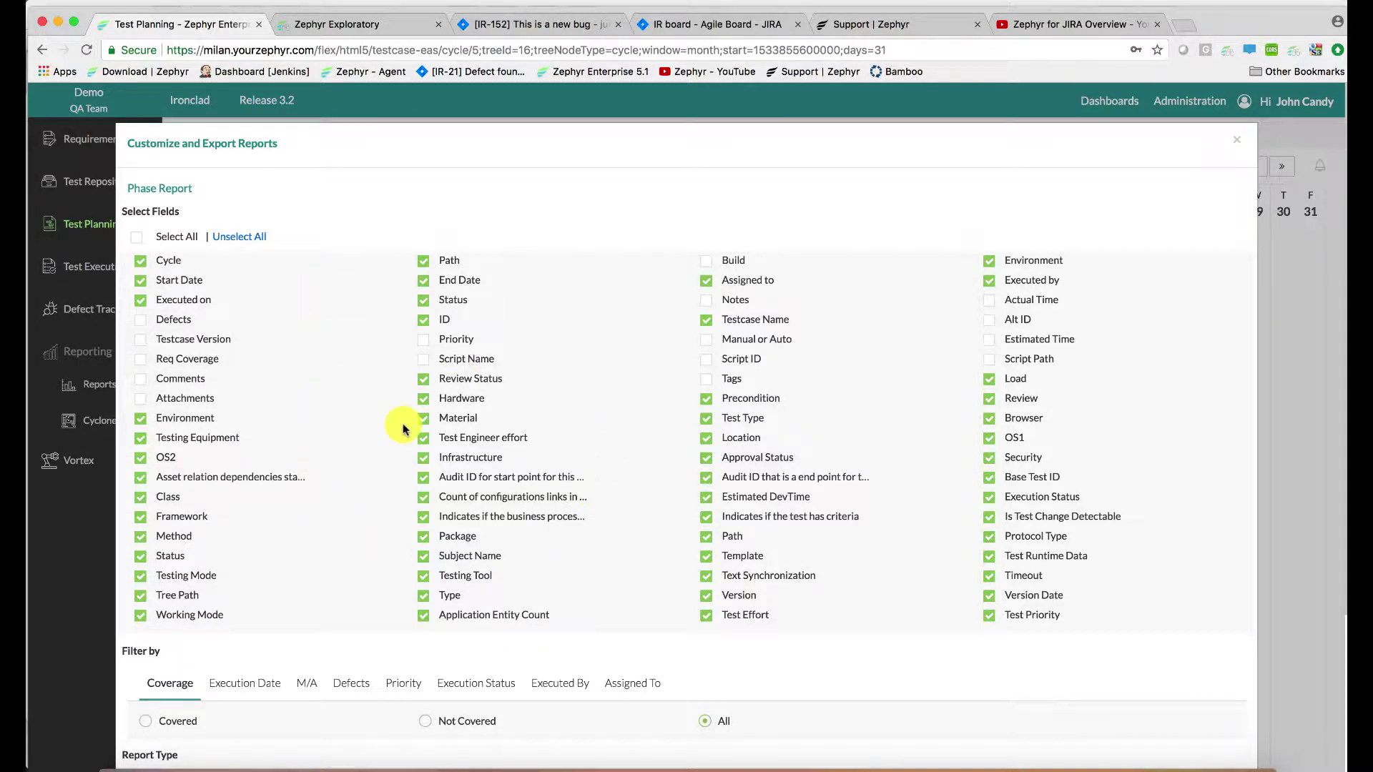
{"action": "scroll", "coordinate": [388, 477], "scroll_direction": "down", "scroll_amount": 2}
{"action": "scroll", "coordinate": [389, 478], "scroll_direction": "down", "scroll_amount": 3}
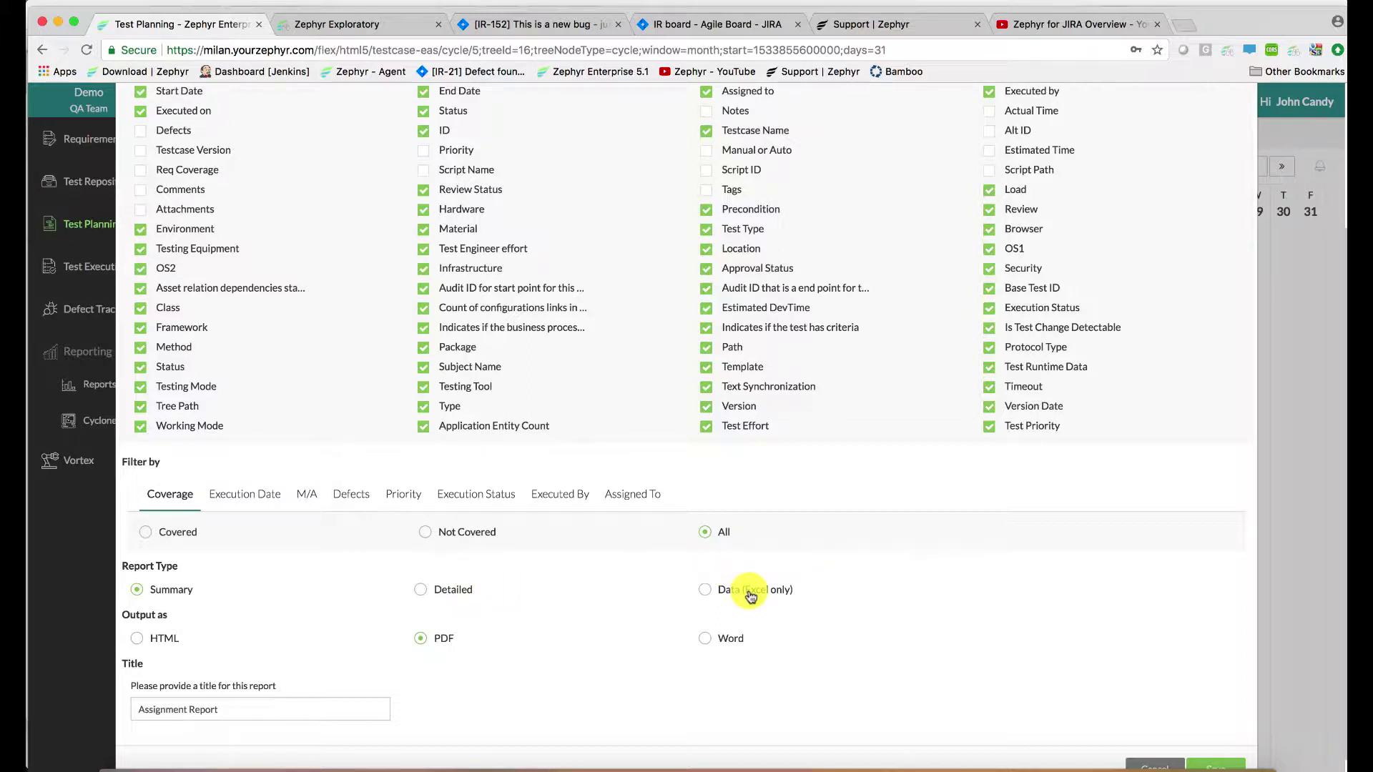
{"action": "left_click", "coordinate": [442, 632]}
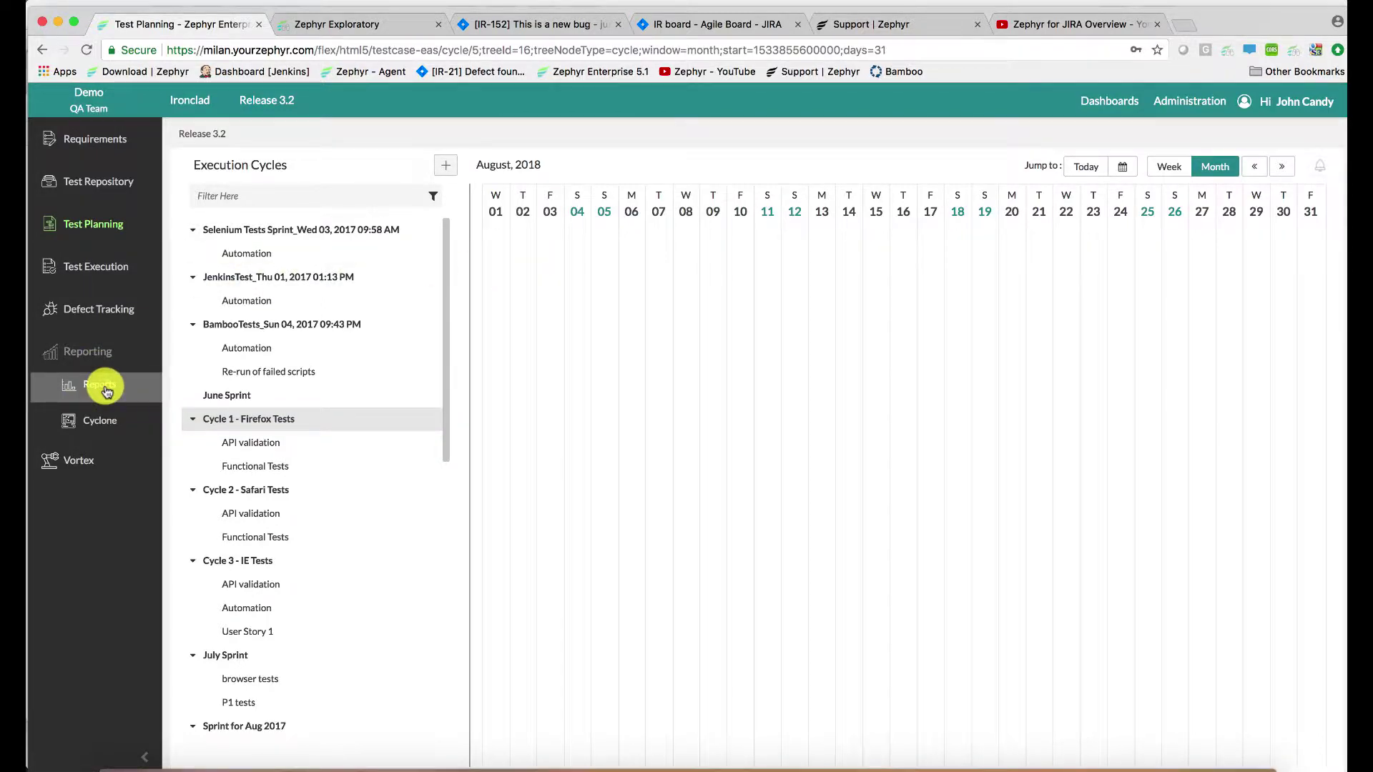
Step: Open Test Case Execution Progress and drill through Nov-March Sprint and Smoke Tests to Billing
{"action": "left_click", "coordinate": [104, 389]}
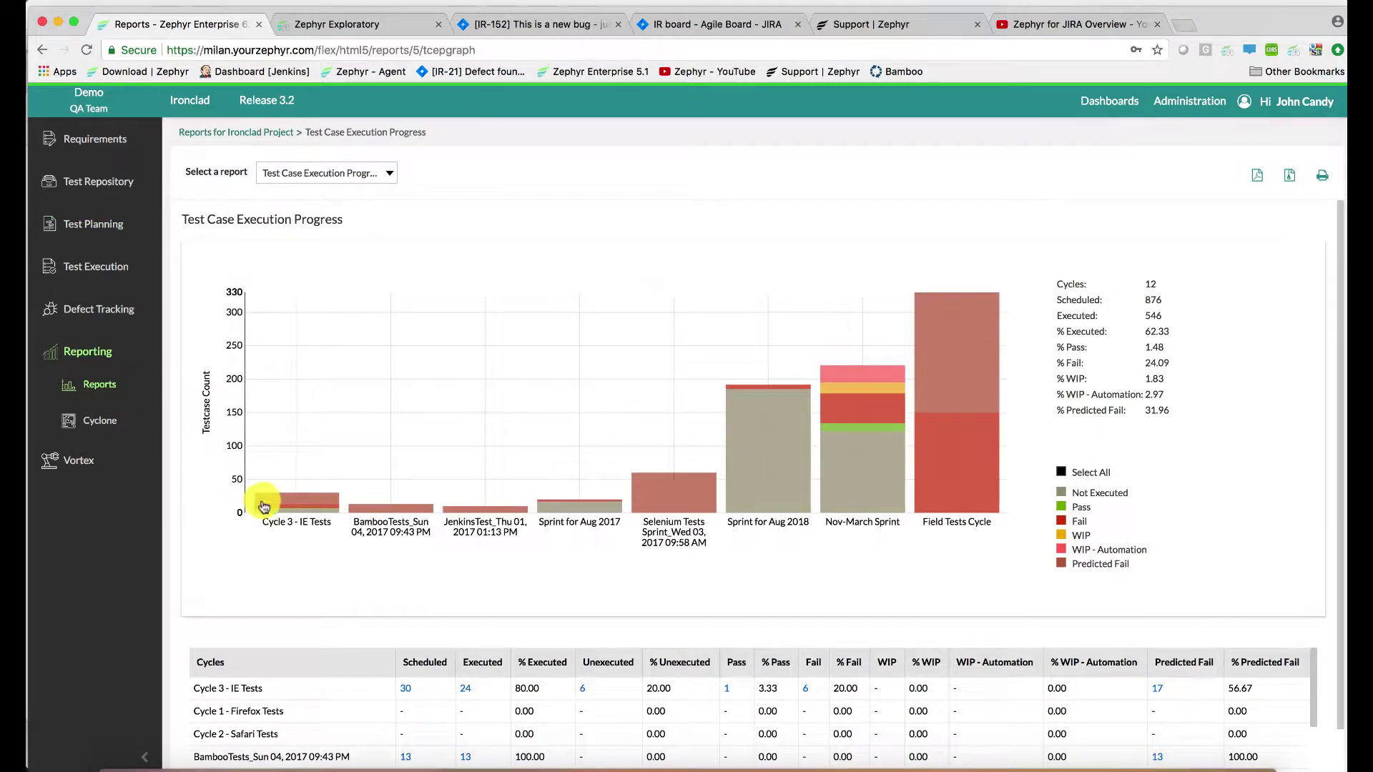
{"action": "mouse_move", "coordinate": [961, 475]}
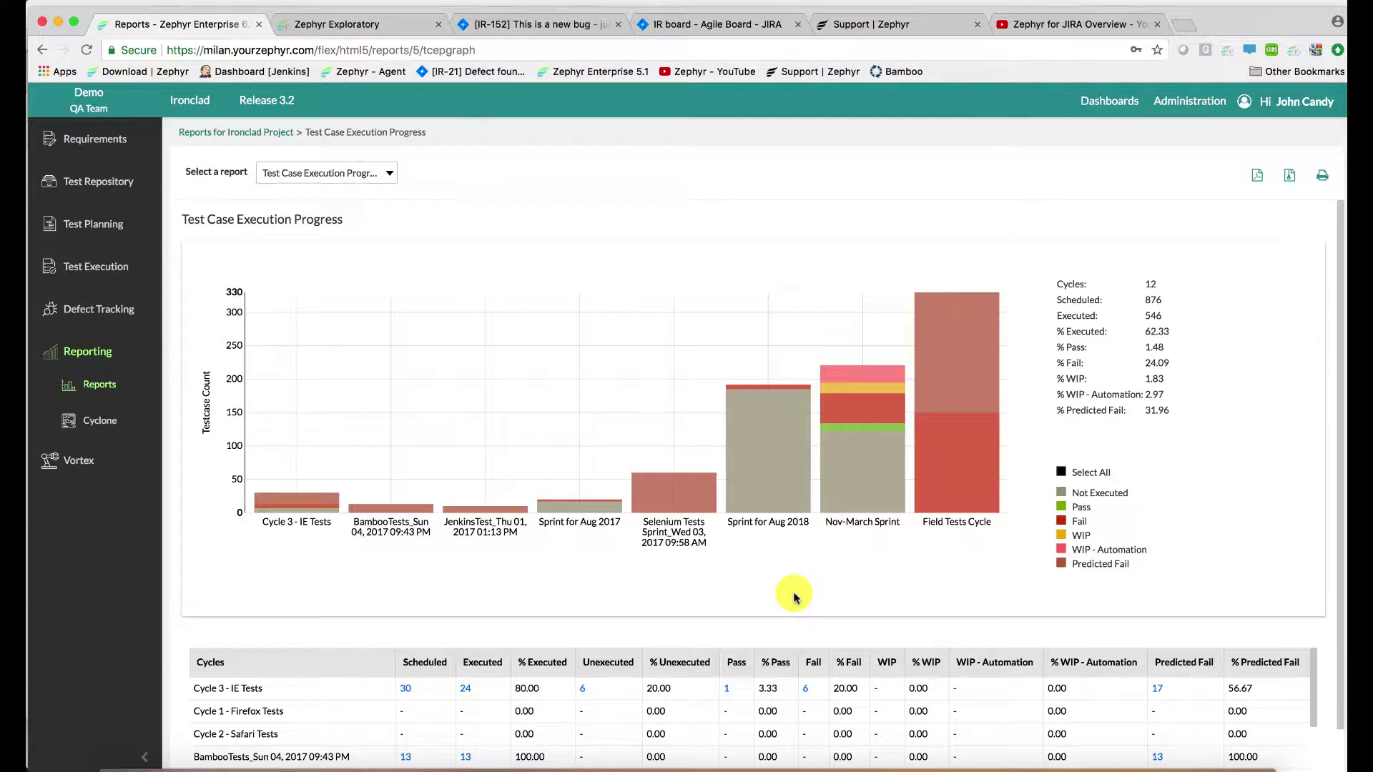
{"action": "mouse_move", "coordinate": [844, 514]}
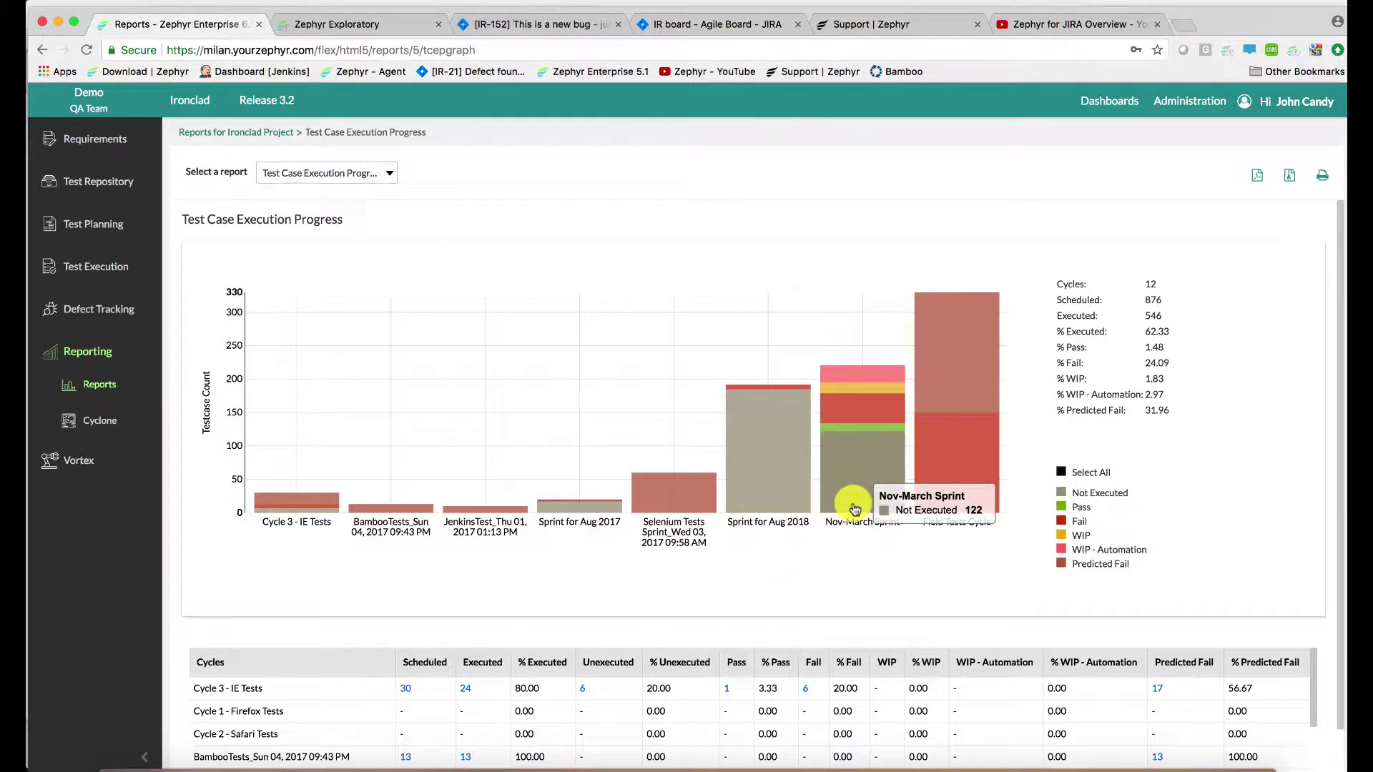
{"action": "left_click", "coordinate": [853, 507]}
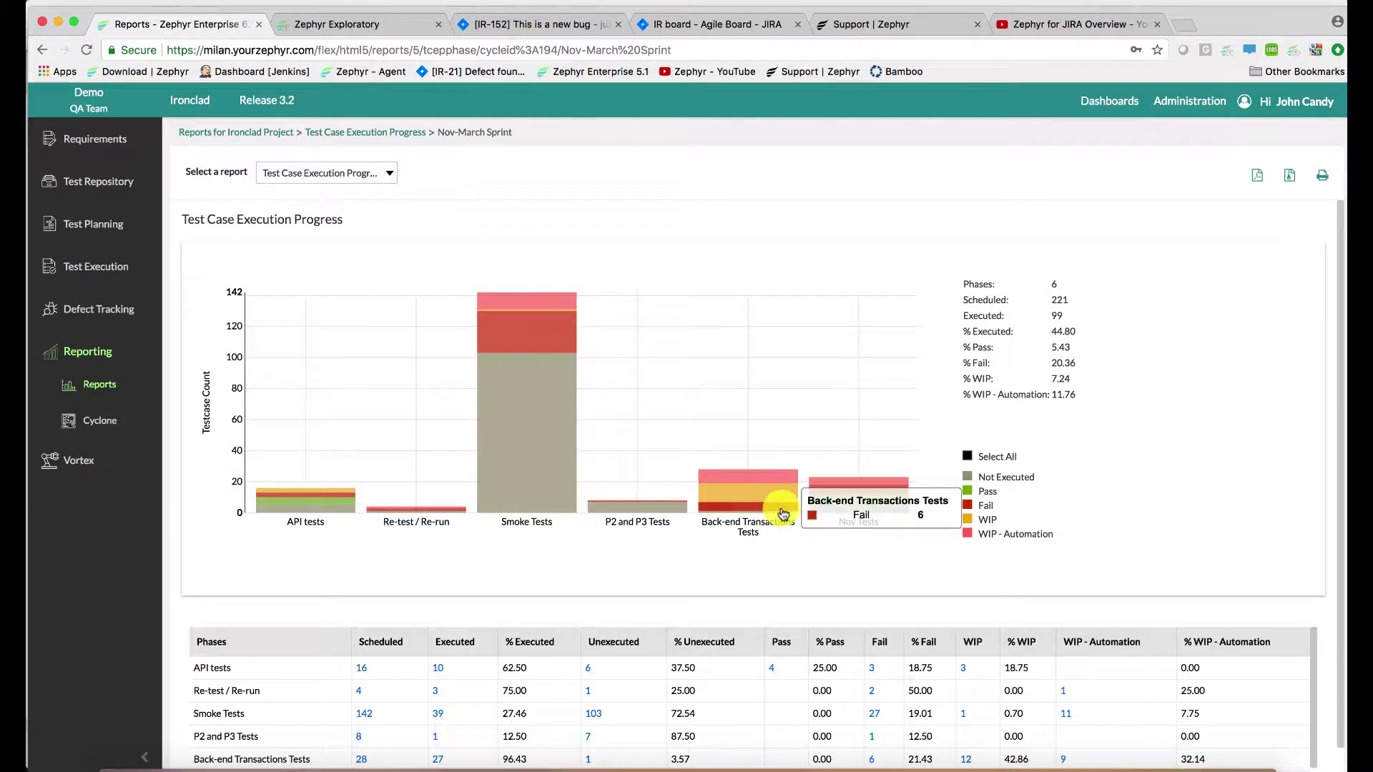
{"action": "left_click", "coordinate": [503, 509]}
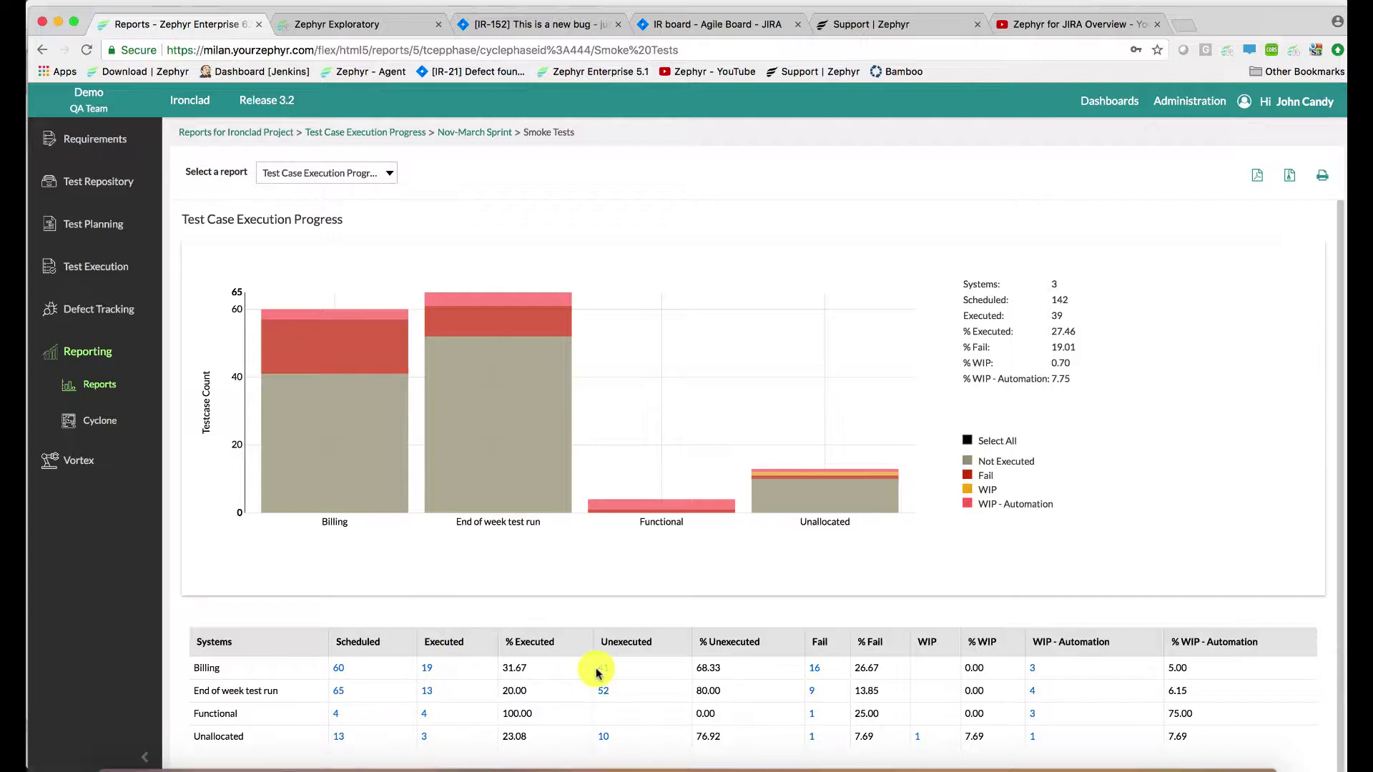
{"action": "mouse_move", "coordinate": [521, 474]}
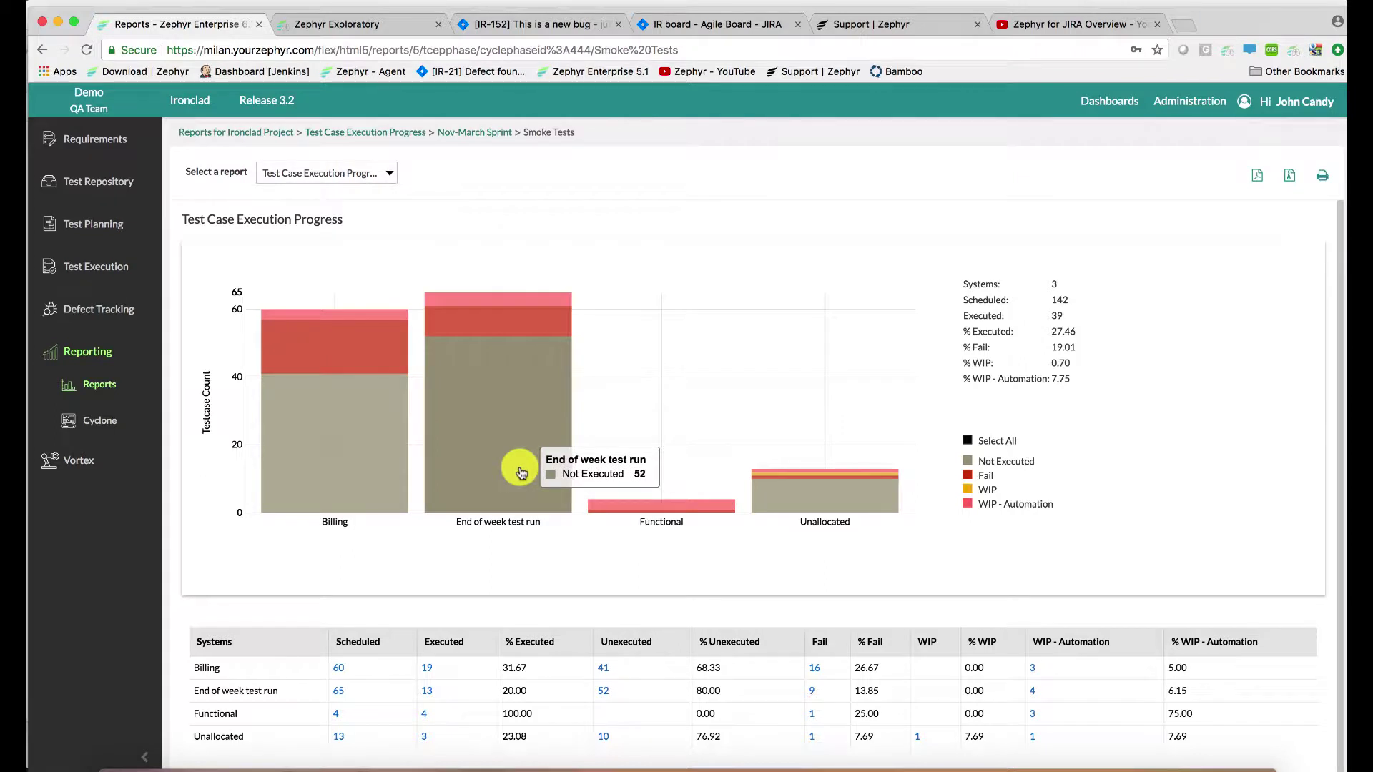
{"action": "left_click", "coordinate": [384, 481]}
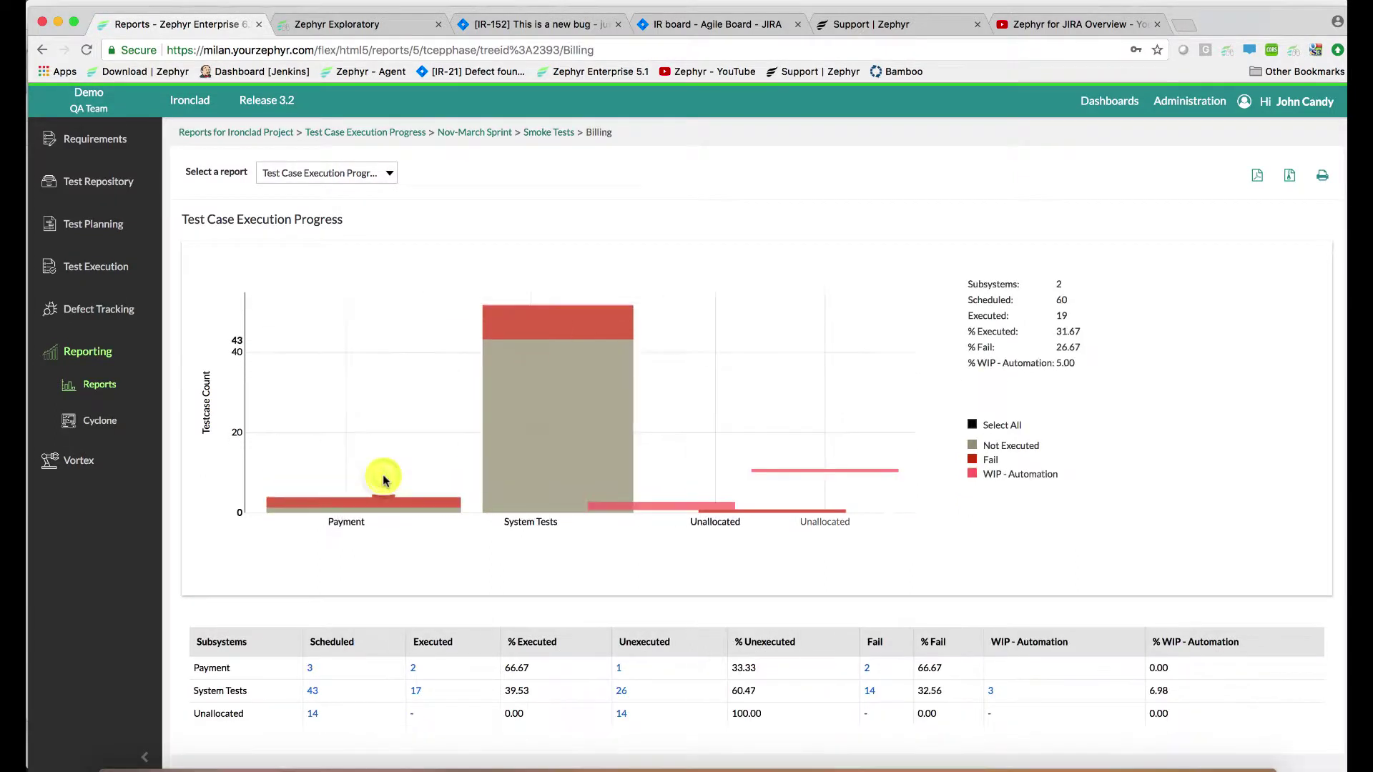
{"action": "mouse_move", "coordinate": [601, 474]}
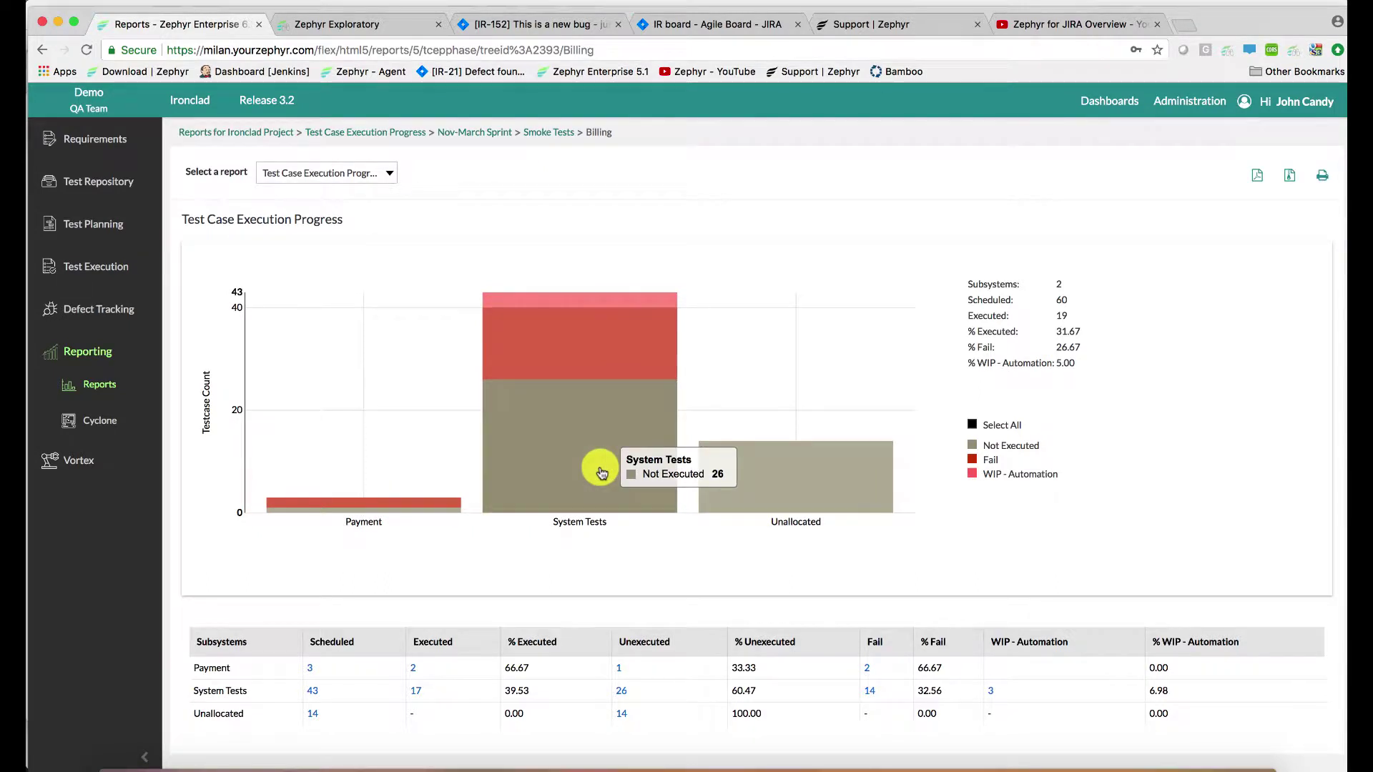
Step: List the 14 failed System Tests executions, then go back to the Reports page
{"action": "left_click", "coordinate": [870, 691]}
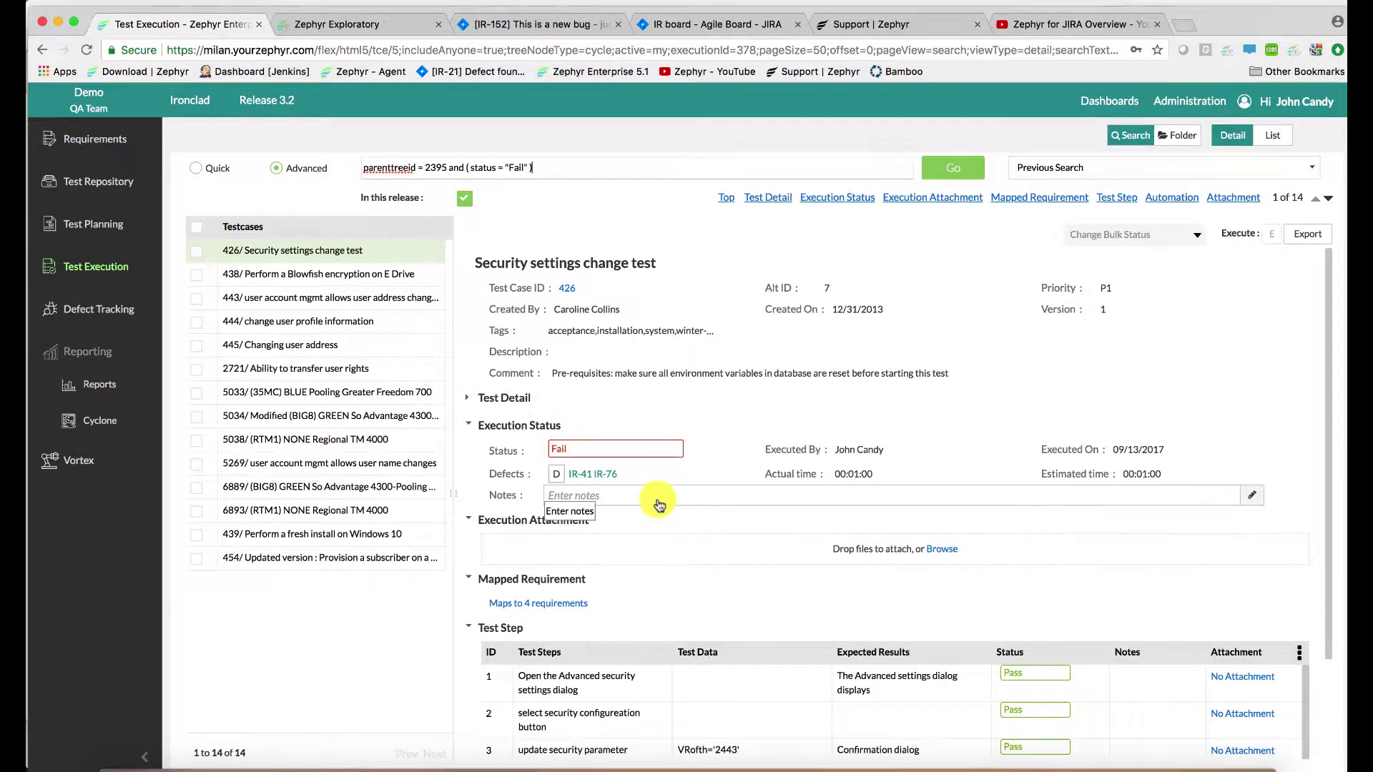
{"action": "scroll", "coordinate": [661, 566], "scroll_direction": "down", "scroll_amount": 3}
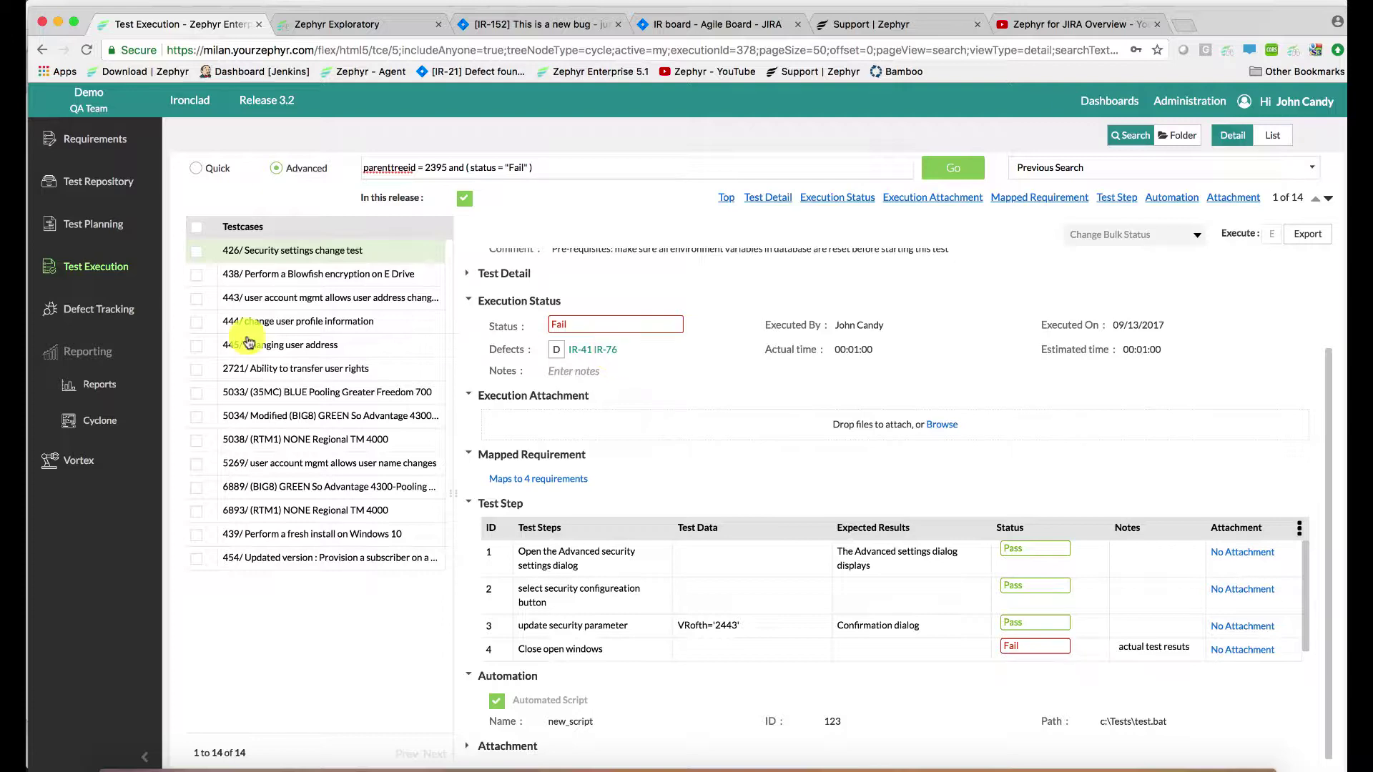
{"action": "left_click", "coordinate": [129, 386]}
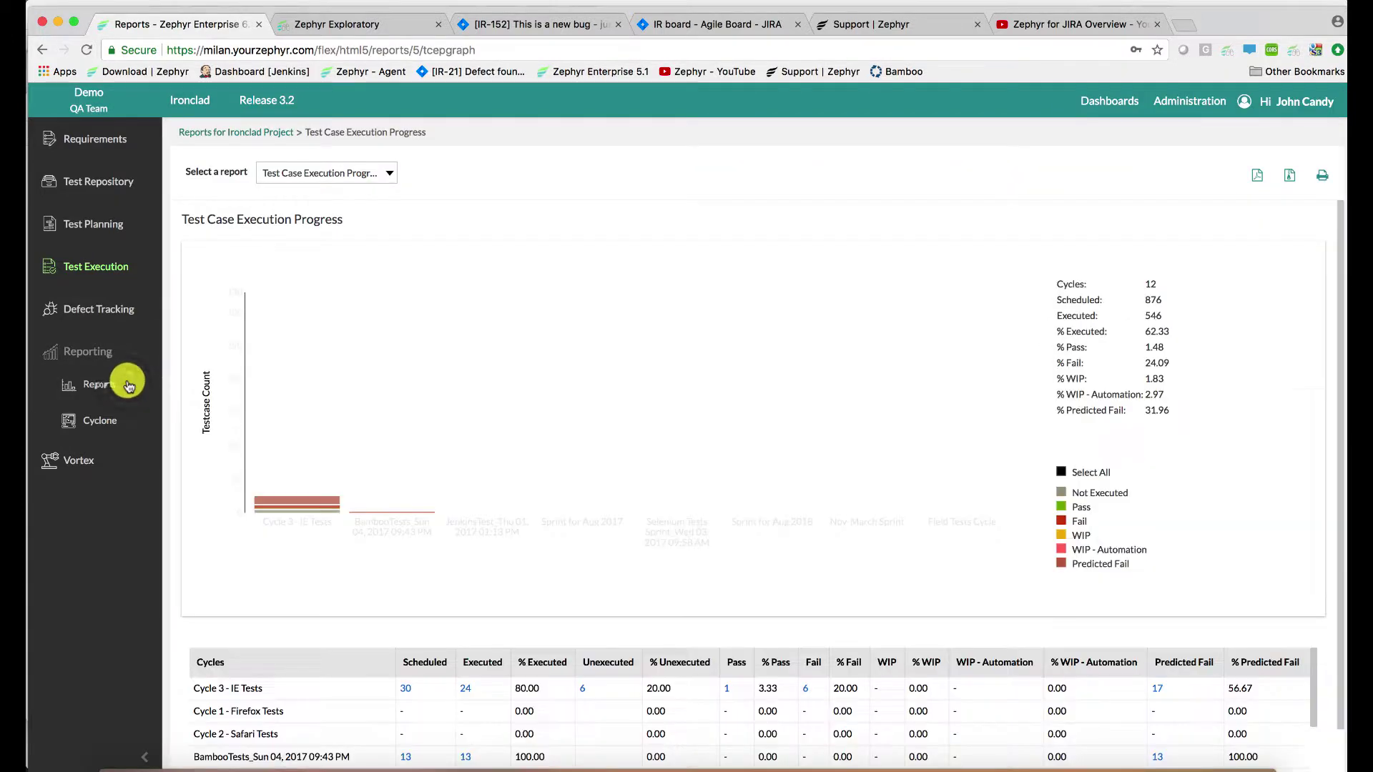
Step: Open Trend Chart by Status over one year, zoomed to Jan 07 through Mar 08
{"action": "left_click", "coordinate": [388, 174]}
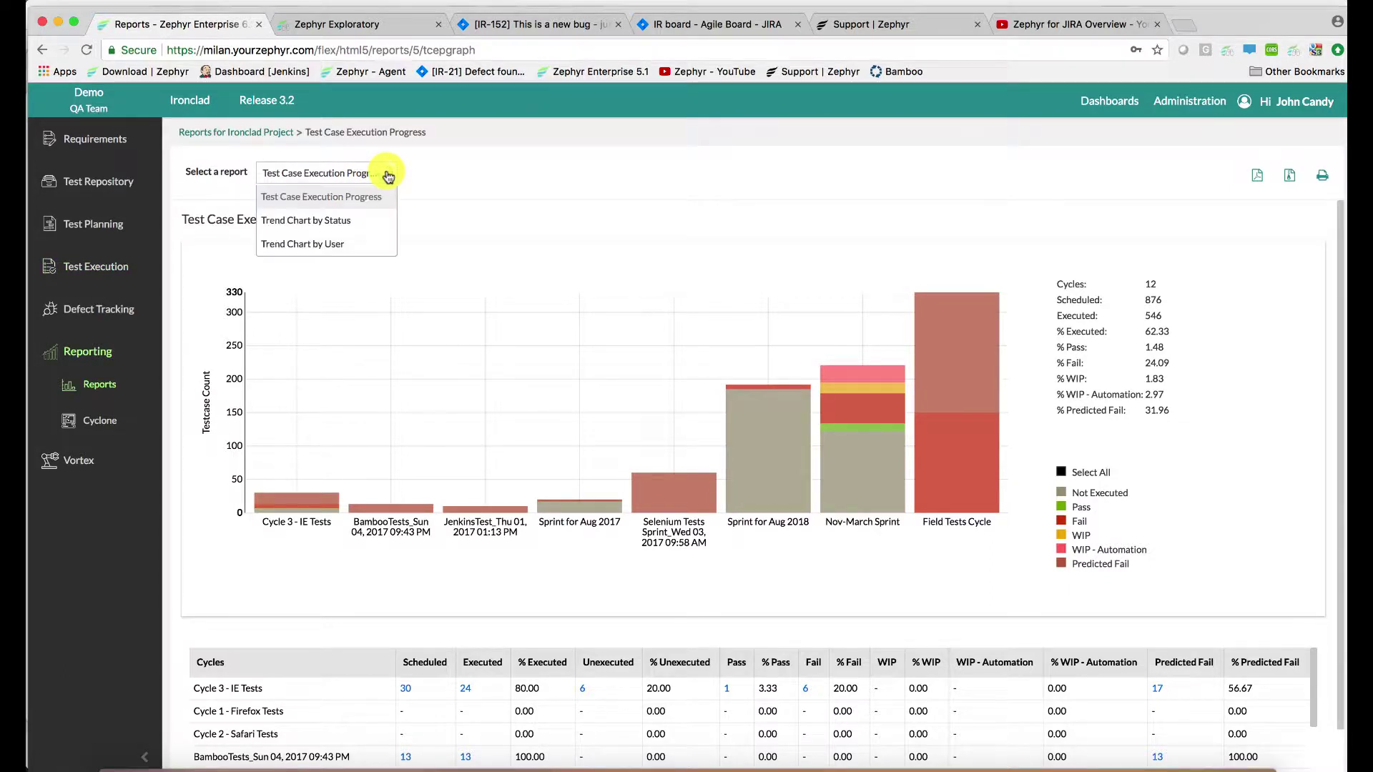
{"action": "left_click", "coordinate": [376, 226]}
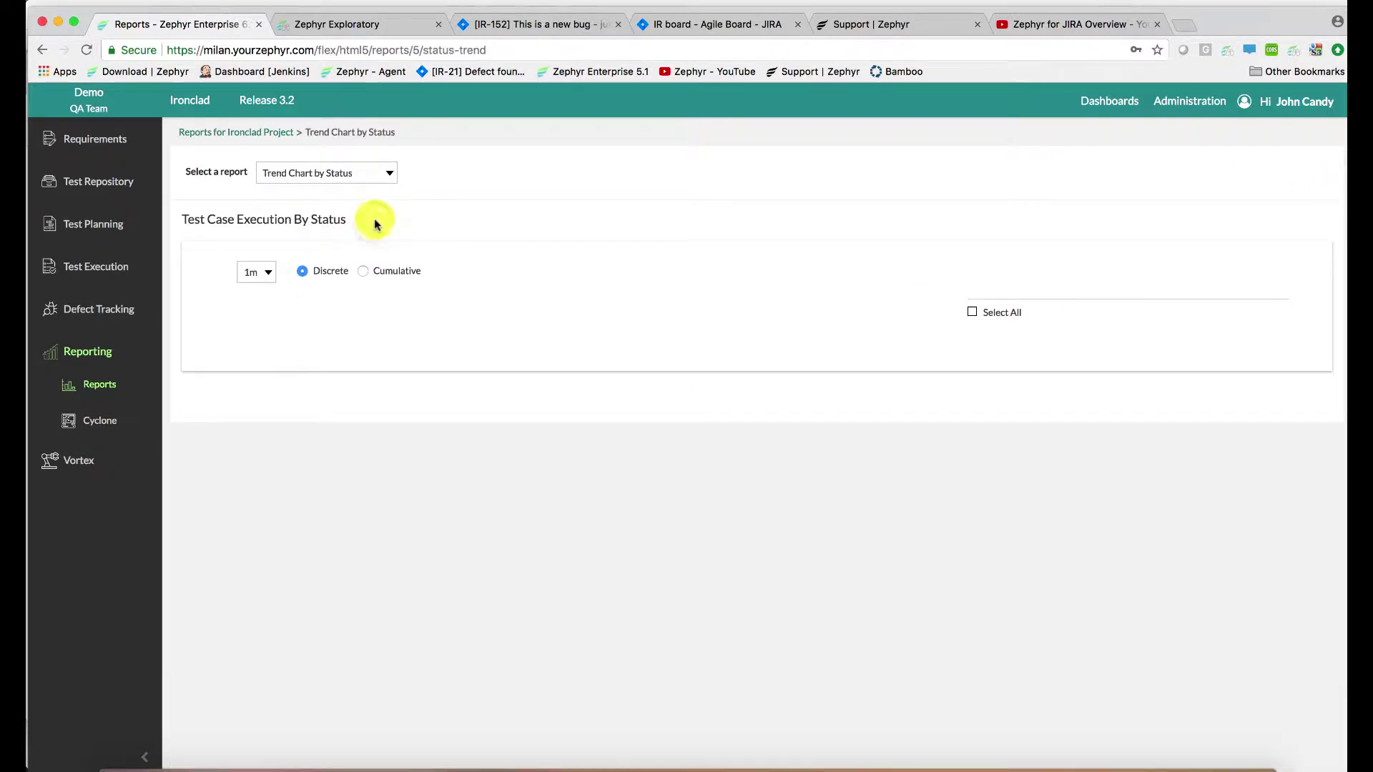
{"action": "left_click", "coordinate": [260, 272]}
{"action": "left_click", "coordinate": [265, 371]}
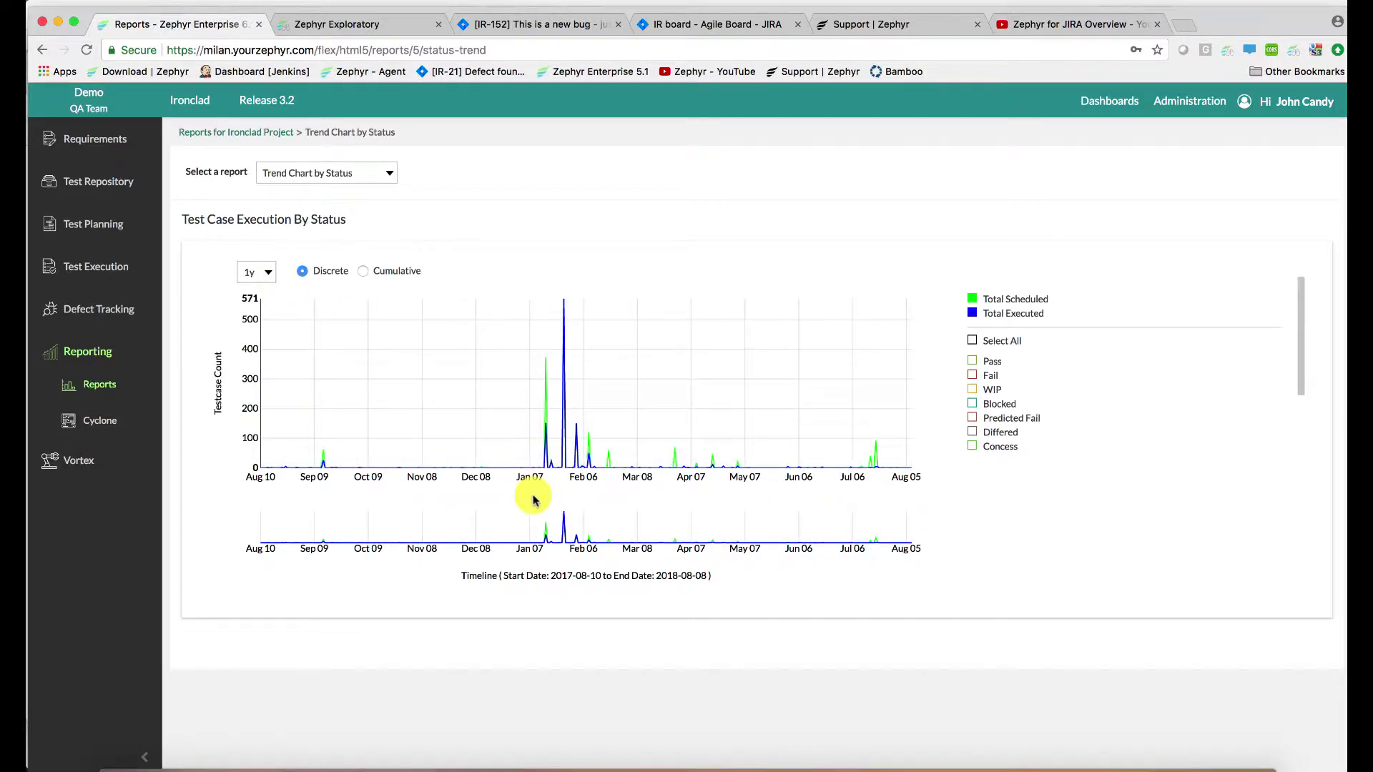
{"action": "left_click_drag", "start_coordinate": [520, 515], "coordinate": [642, 516]}
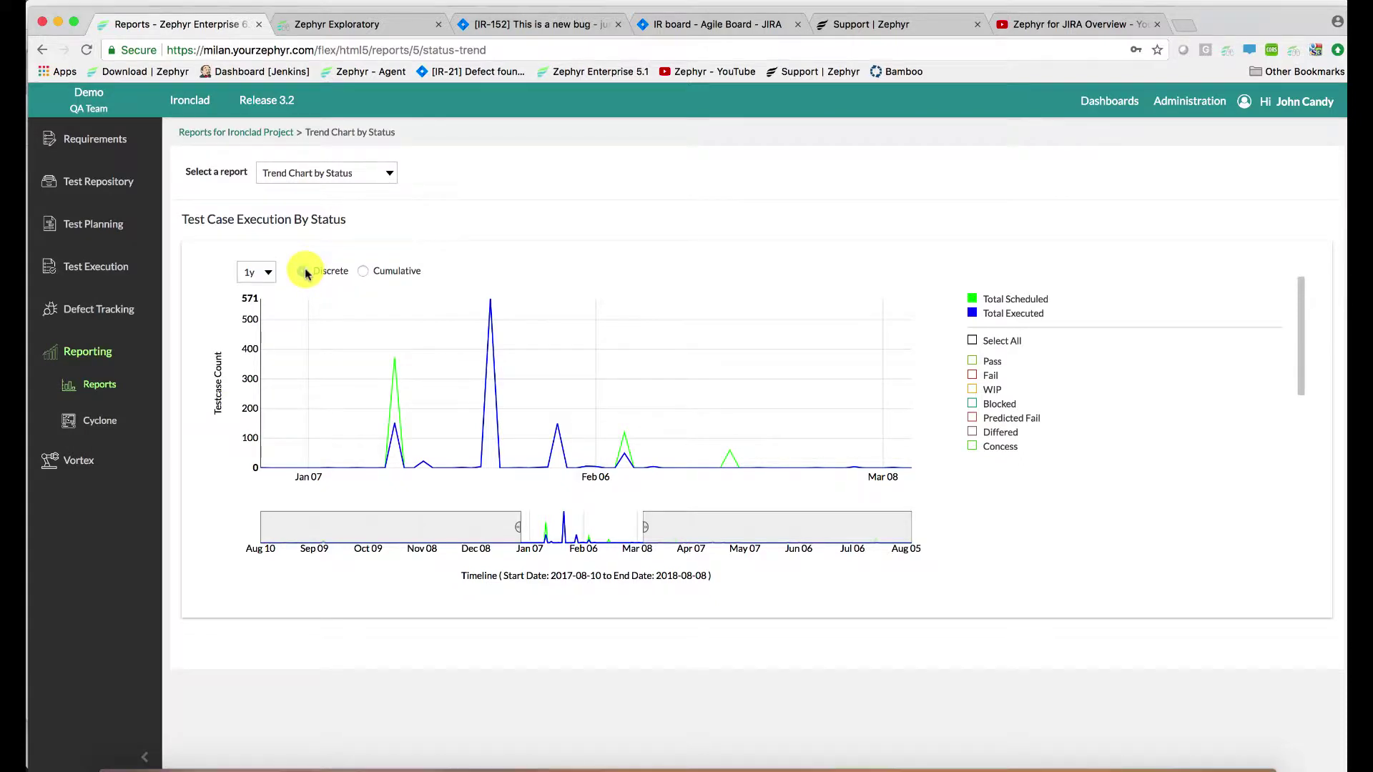
Step: Plot every execution status, then switch to cumulative totals with all statuses selected
{"action": "left_click", "coordinate": [973, 341]}
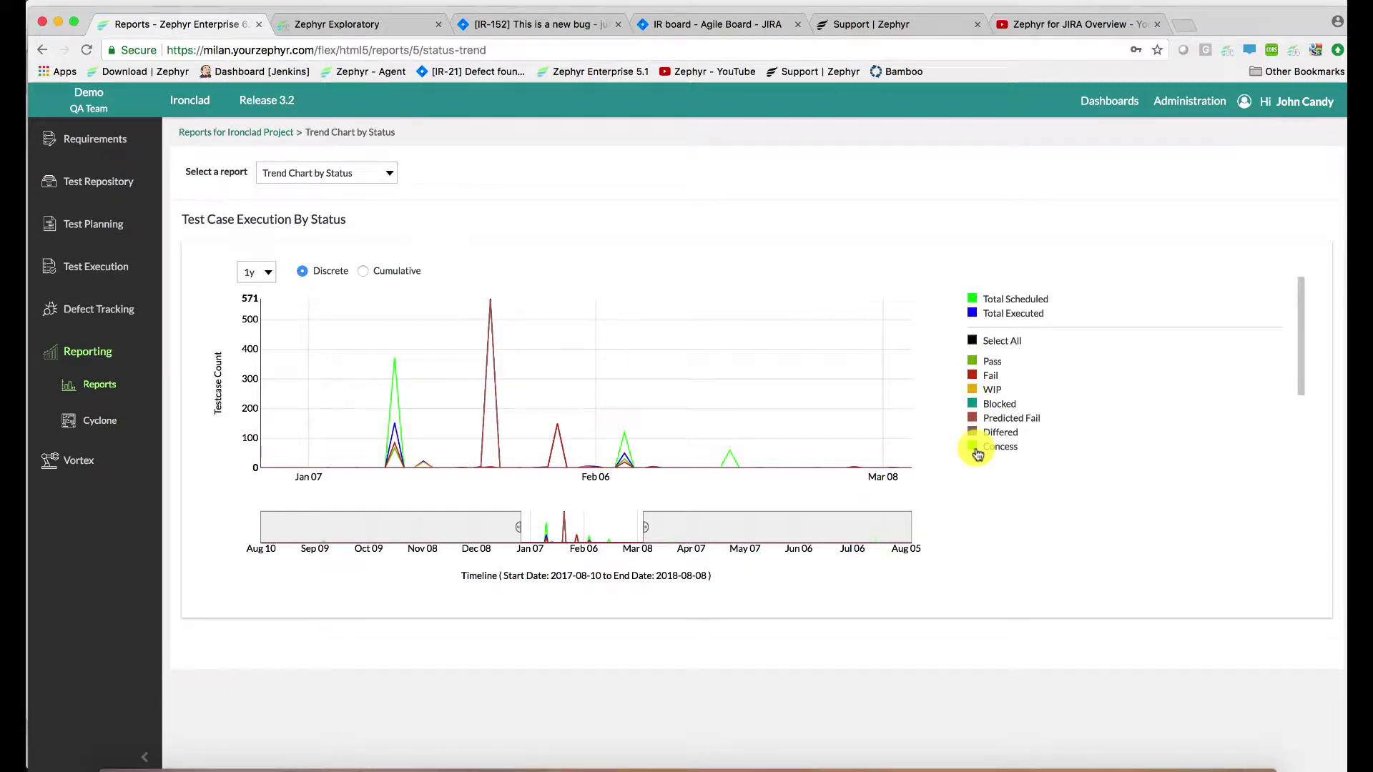
{"action": "left_click", "coordinate": [364, 272]}
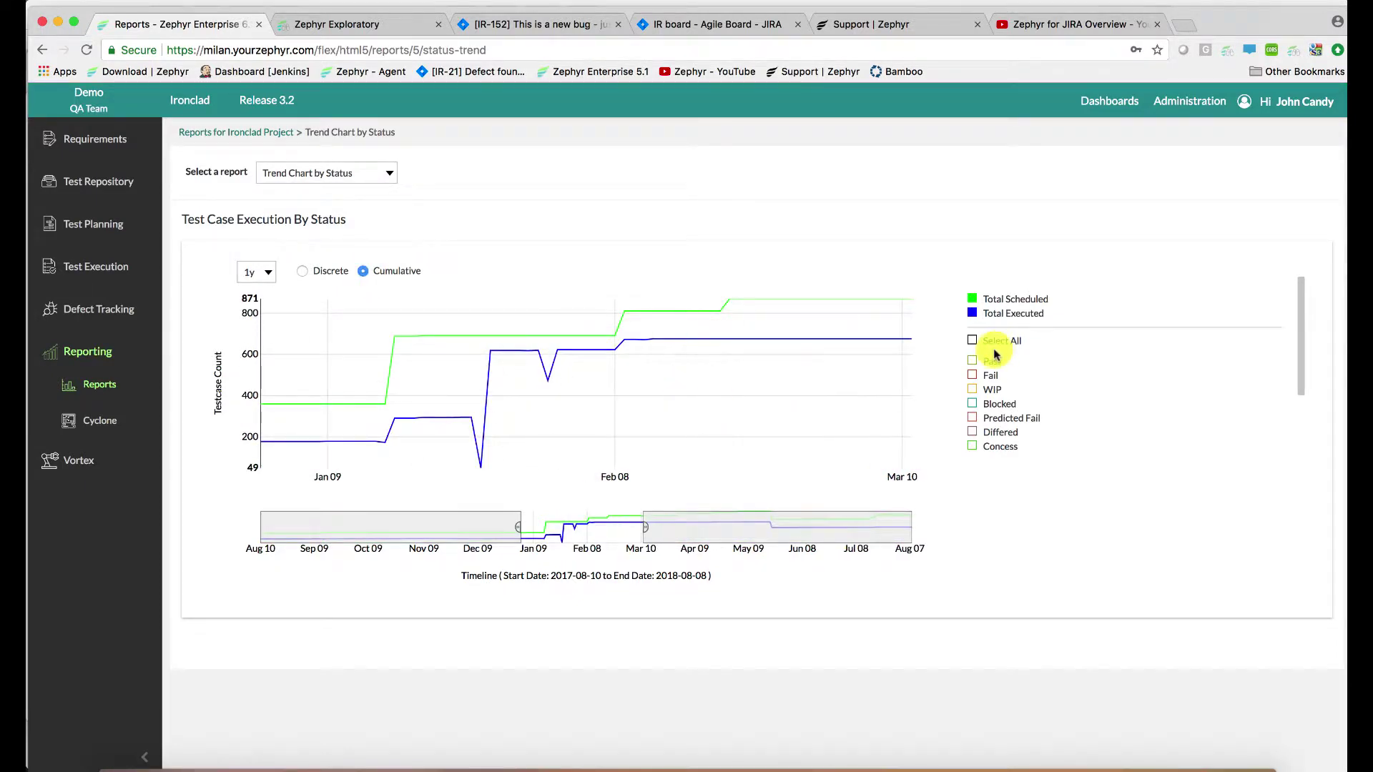
{"action": "left_click", "coordinate": [973, 342]}
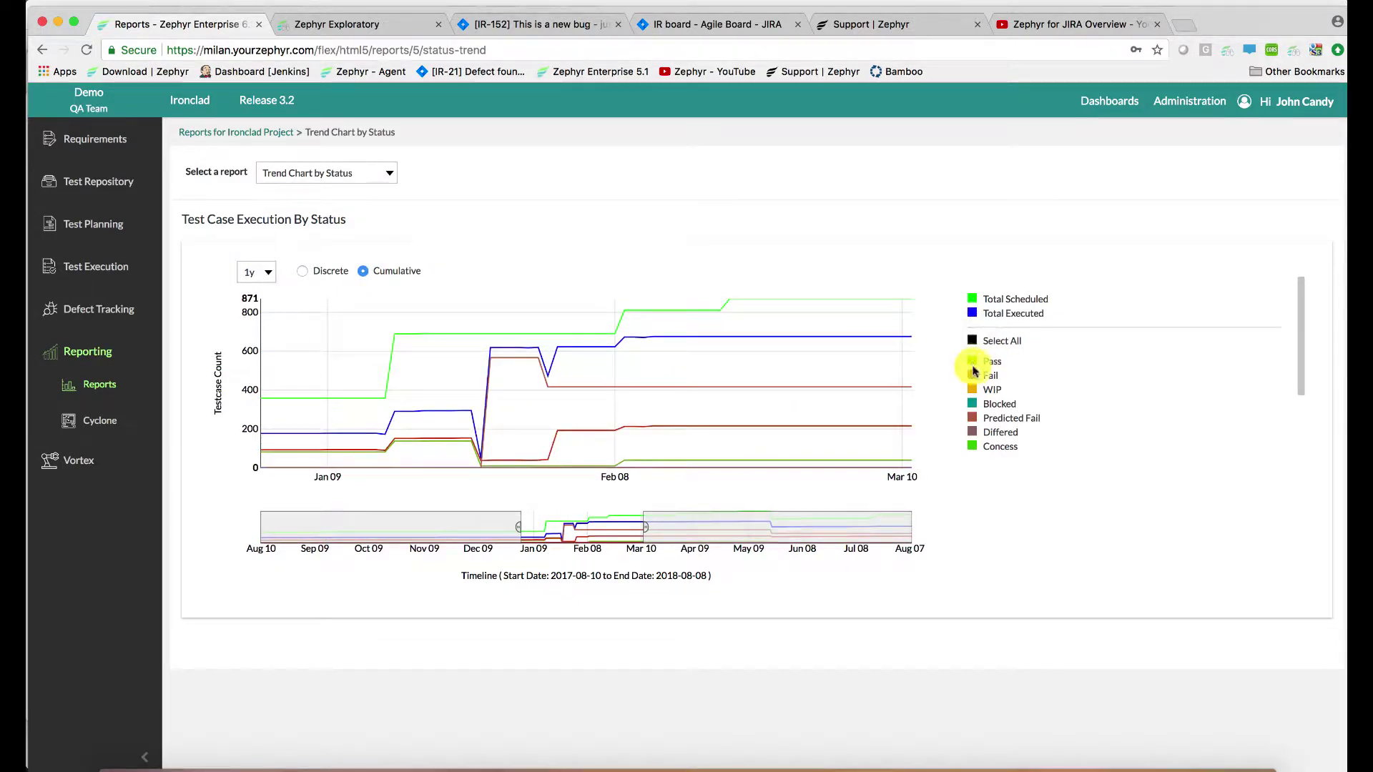
Step: Switch to Trend Chart by User over one year, zoomed to early January through March
{"action": "left_click", "coordinate": [327, 173]}
{"action": "left_click", "coordinate": [333, 245]}
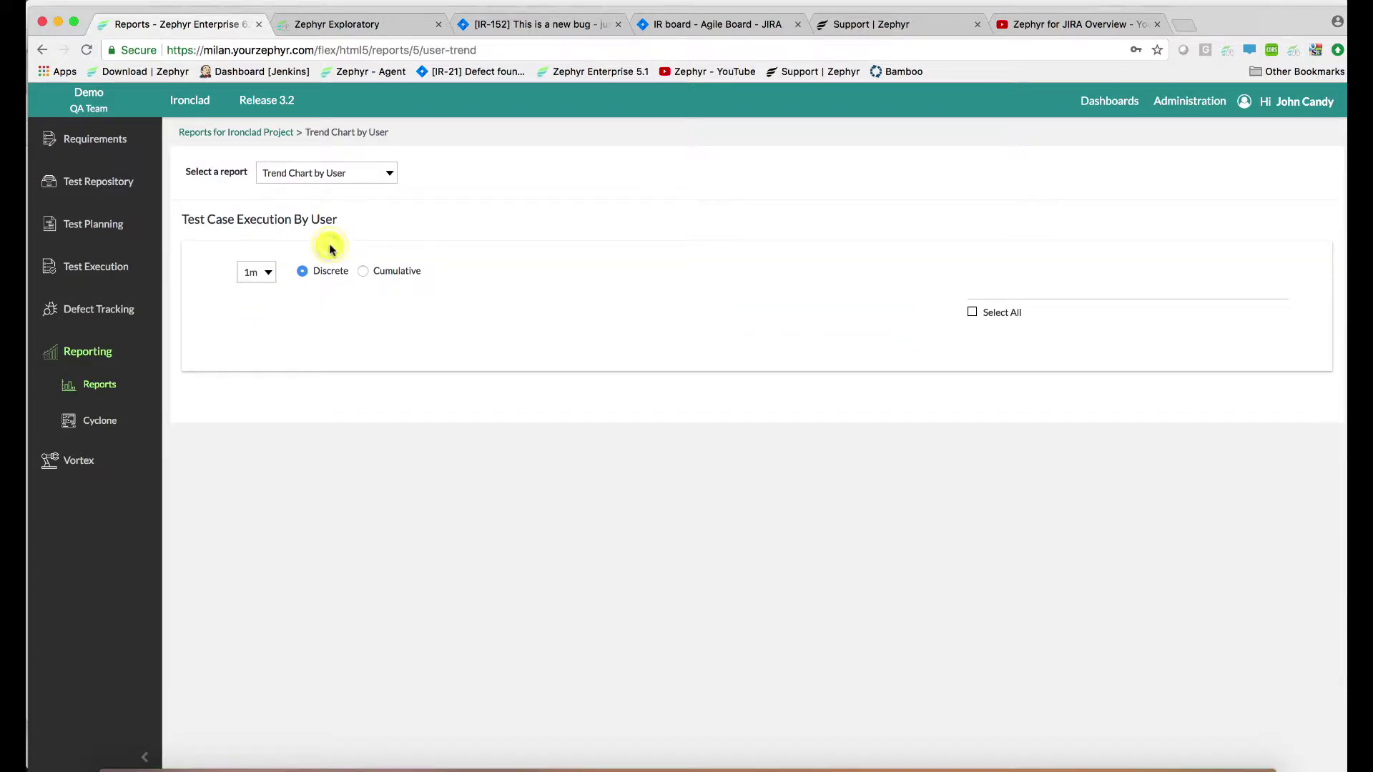
{"action": "left_click", "coordinate": [261, 273]}
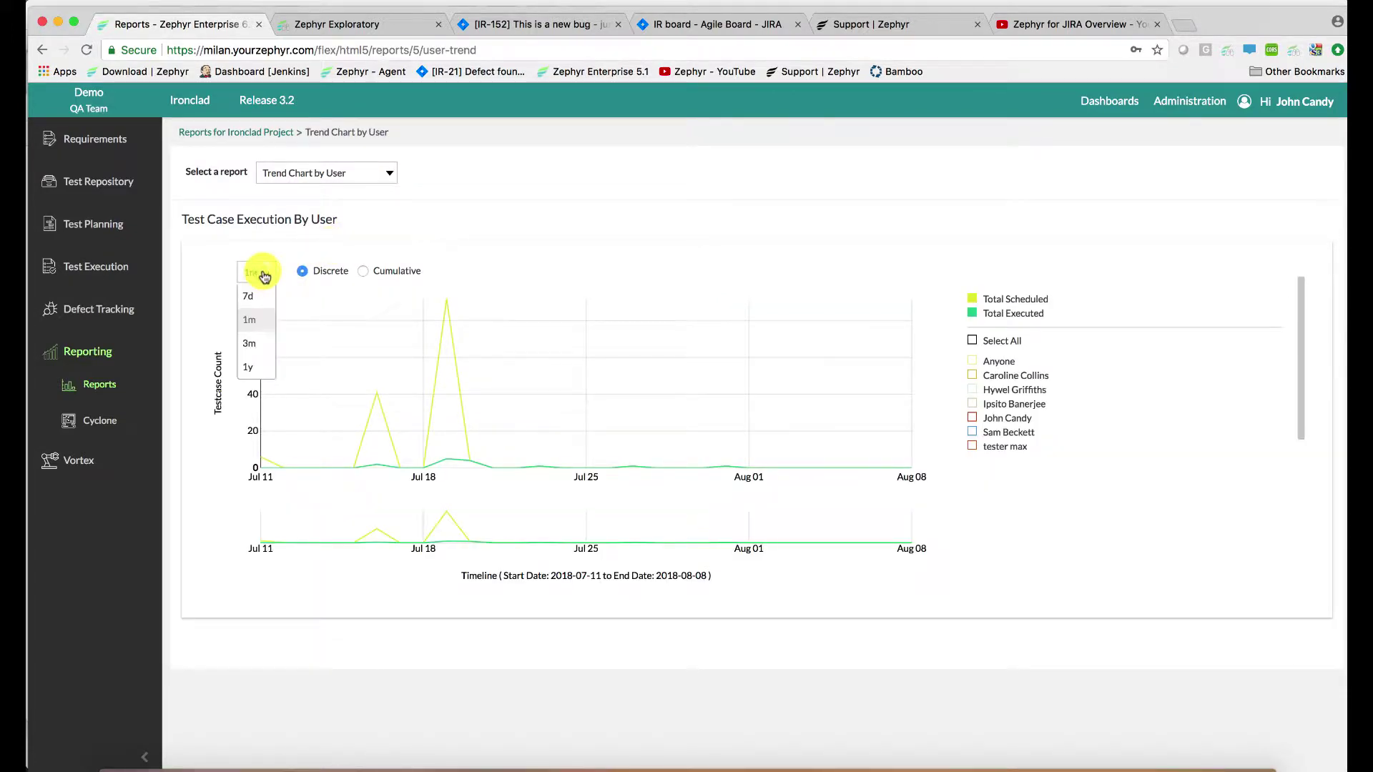
{"action": "left_click", "coordinate": [260, 367]}
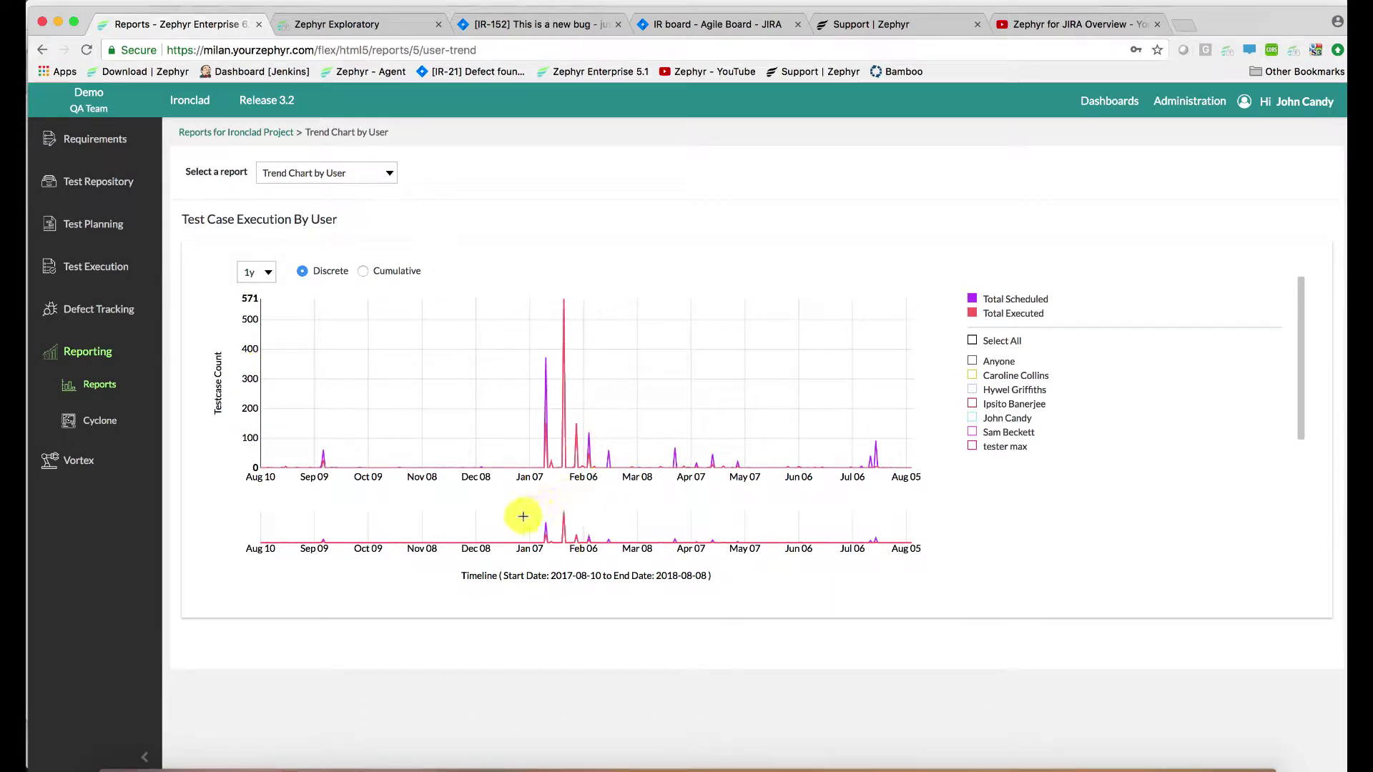
{"action": "left_click_drag", "start_coordinate": [522, 516], "coordinate": [658, 522]}
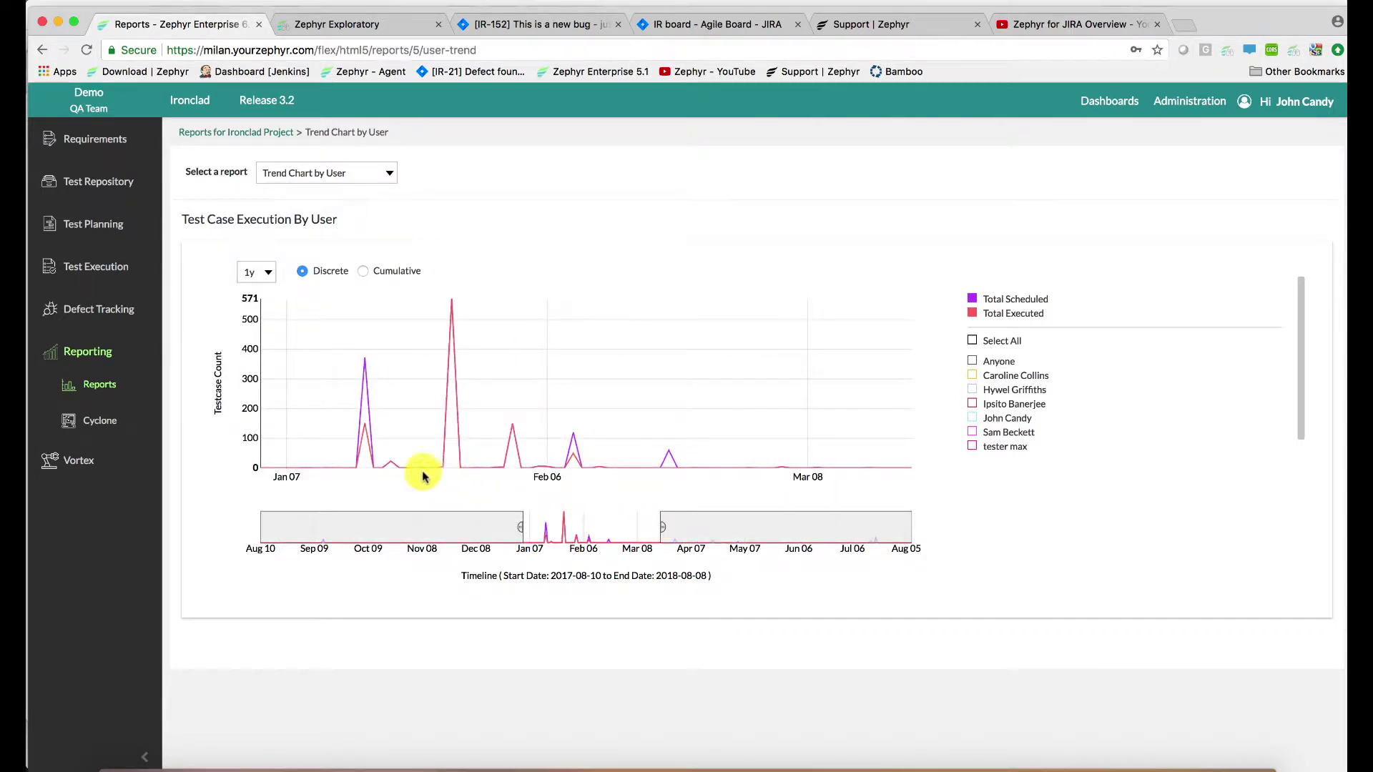
Step: Plot every user's line, then switch to cumulative totals with all users selected
{"action": "left_click", "coordinate": [977, 346]}
{"action": "mouse_move", "coordinate": [573, 454]}
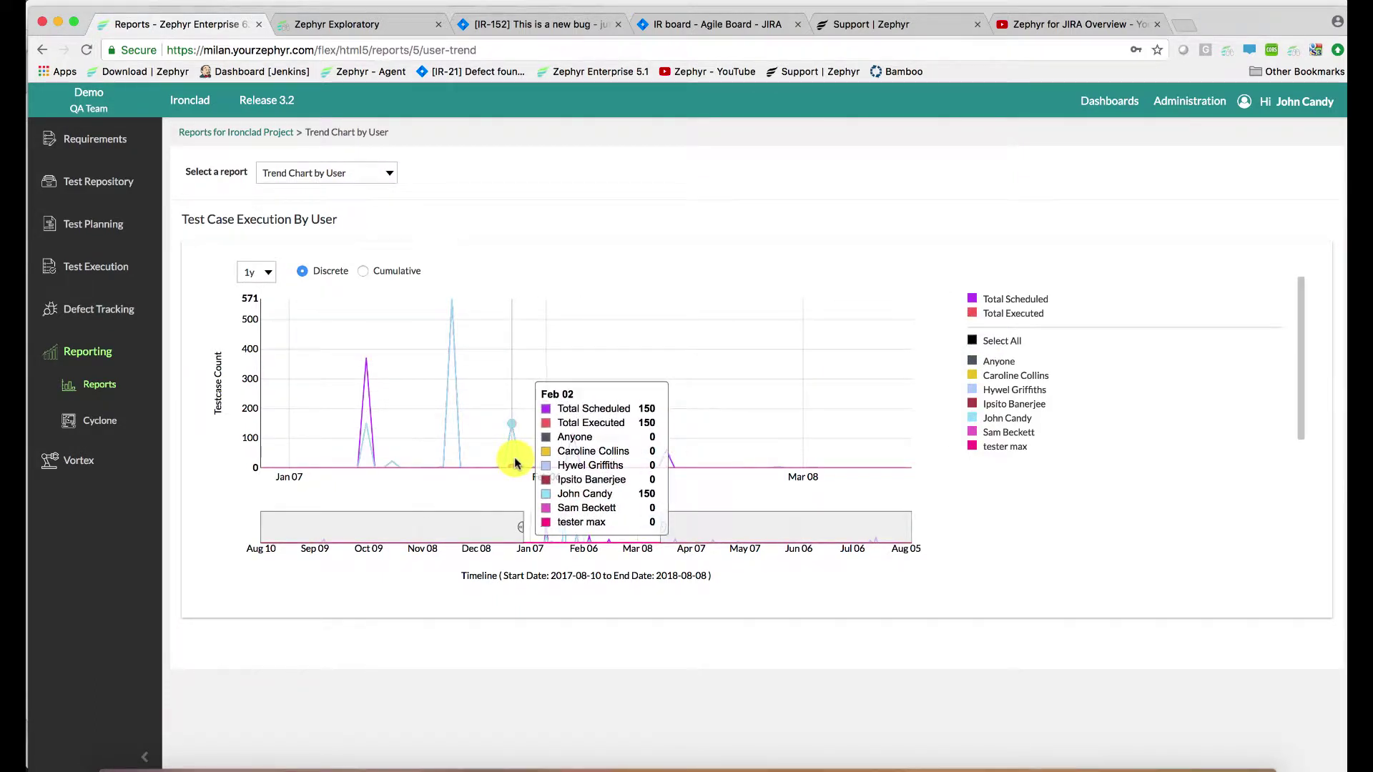
{"action": "mouse_move", "coordinate": [449, 466]}
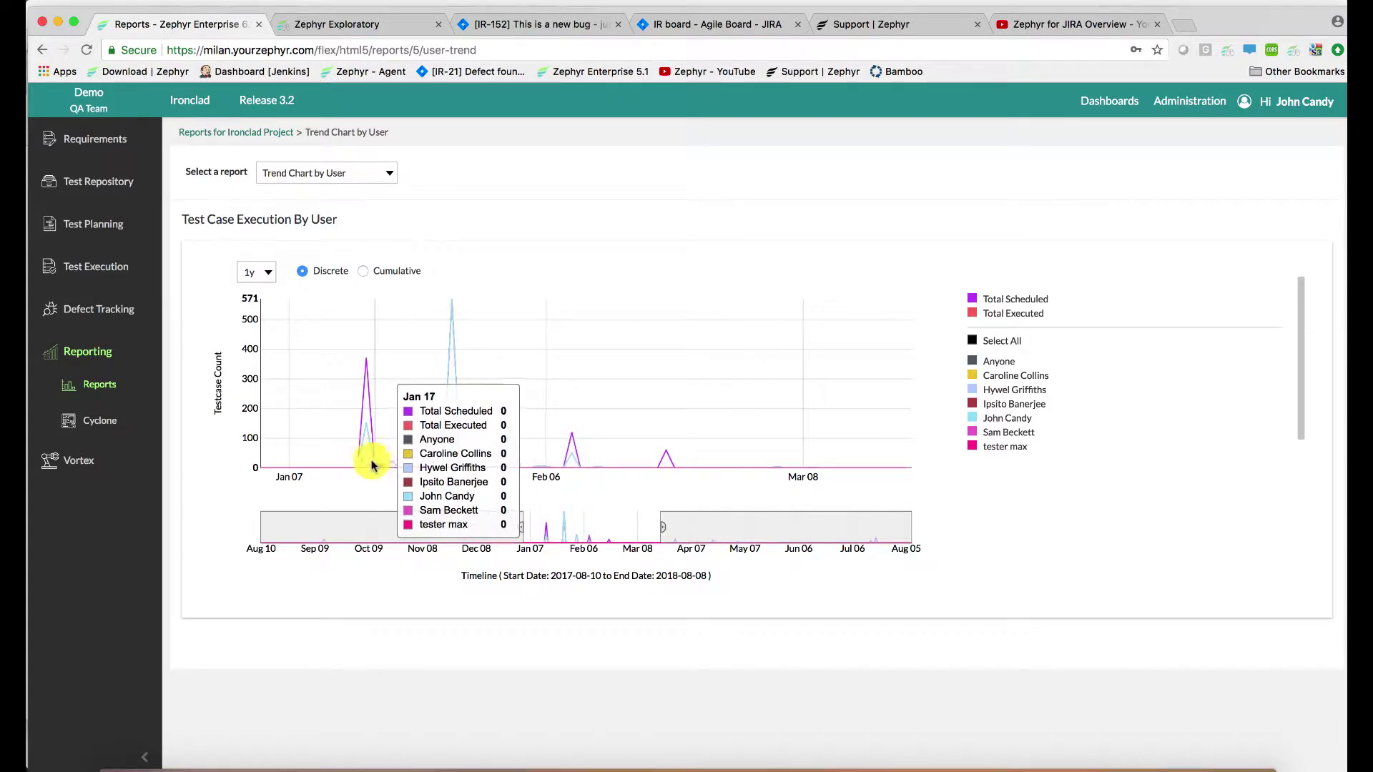
{"action": "mouse_move", "coordinate": [368, 465]}
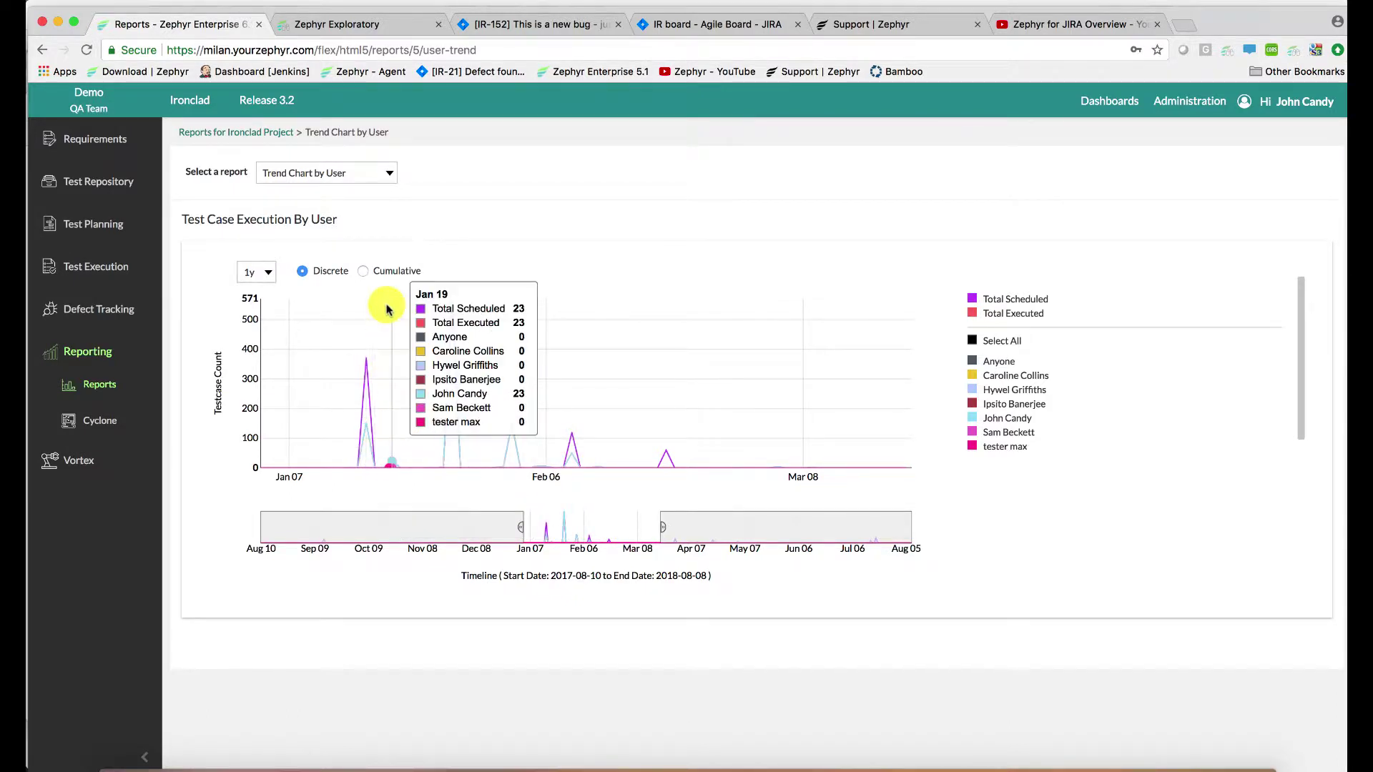
{"action": "left_click", "coordinate": [363, 272]}
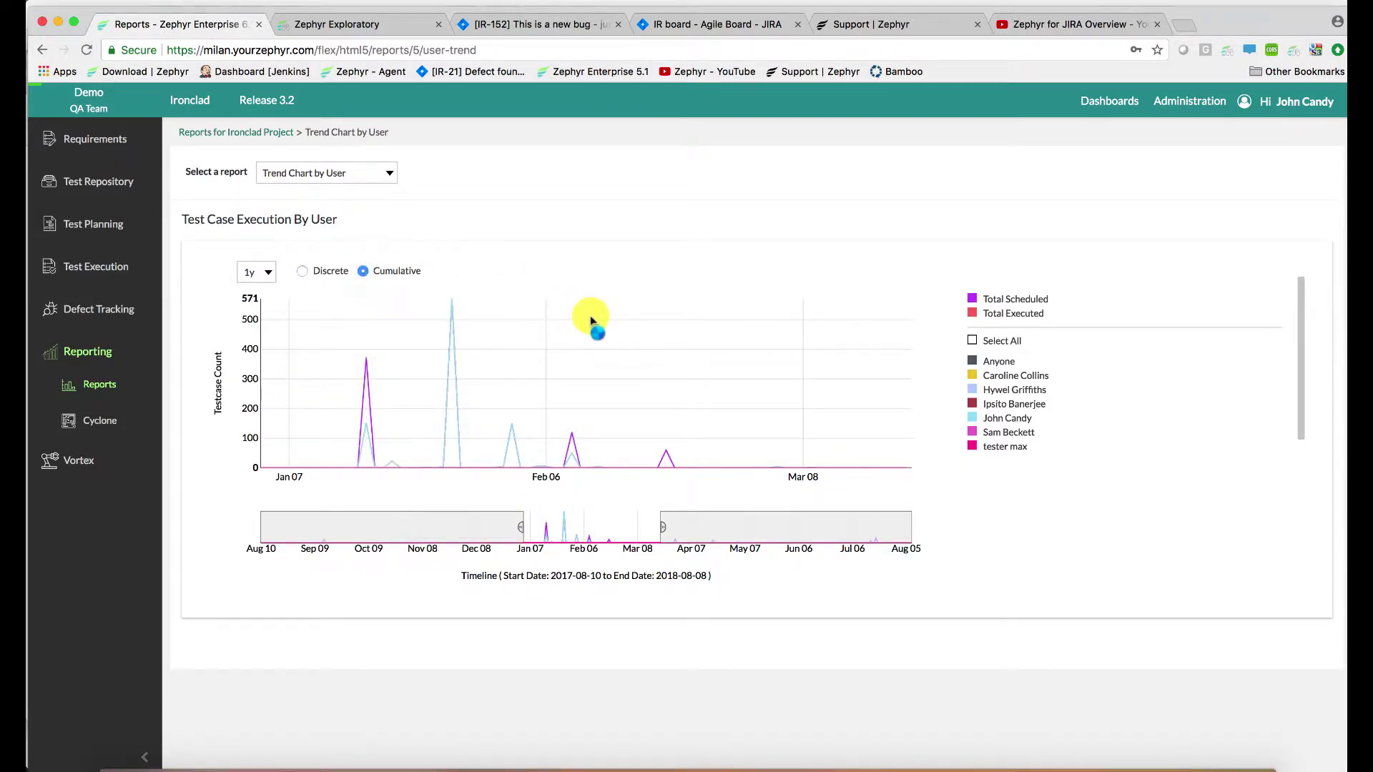
{"action": "left_click", "coordinate": [974, 346]}
{"action": "mouse_move", "coordinate": [894, 343]}
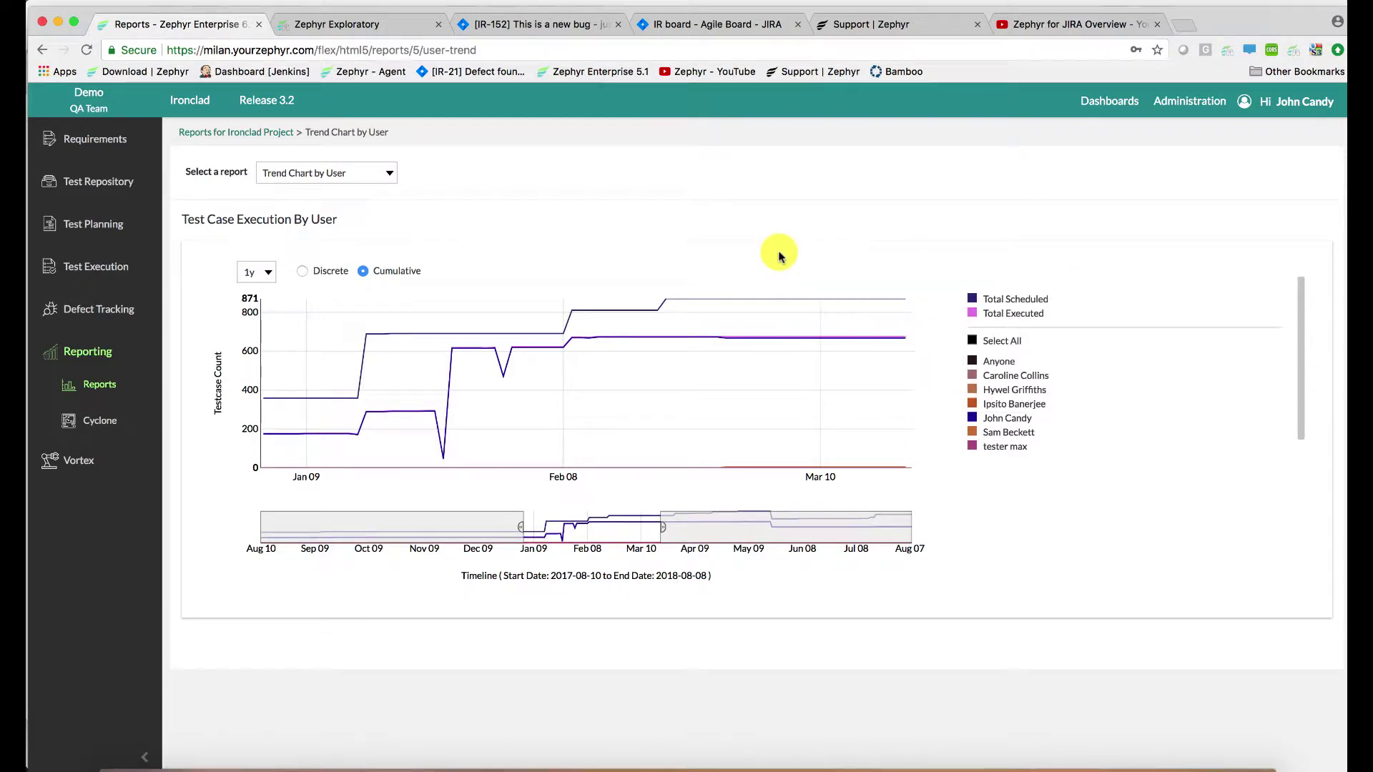
Step: Open the Zephyr Dashboard list, start a new dashboard, and review the Share Type choices
{"action": "mouse_move", "coordinate": [1107, 103]}
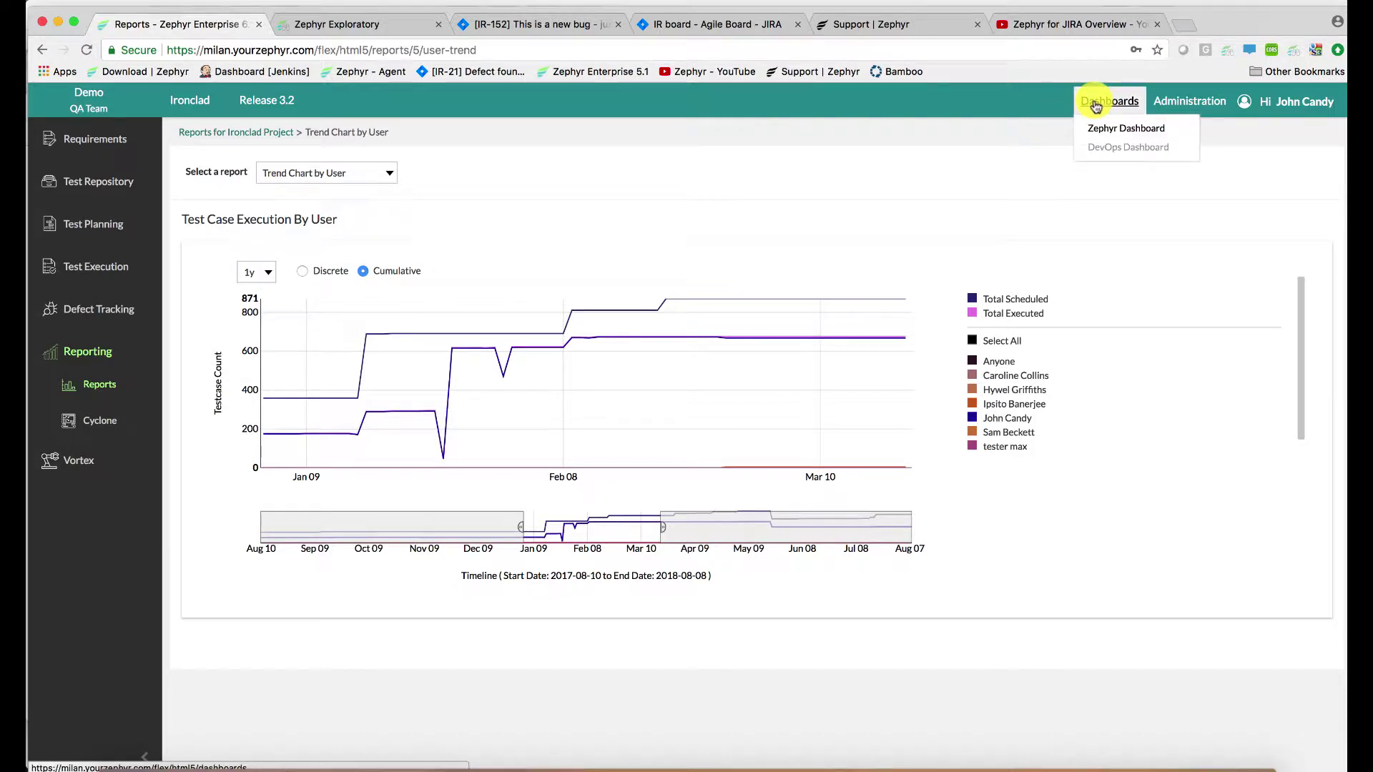
{"action": "left_click", "coordinate": [1100, 132]}
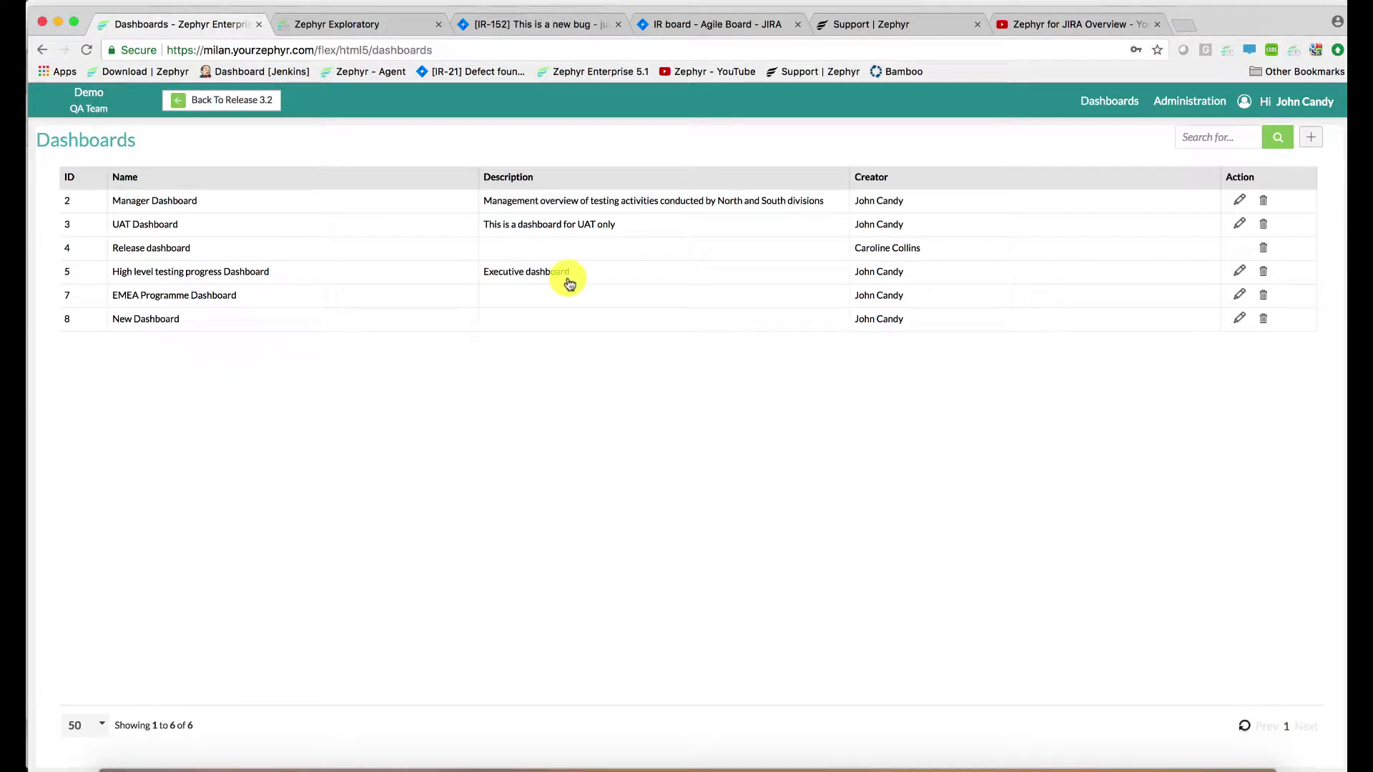
{"action": "left_click", "coordinate": [1311, 138]}
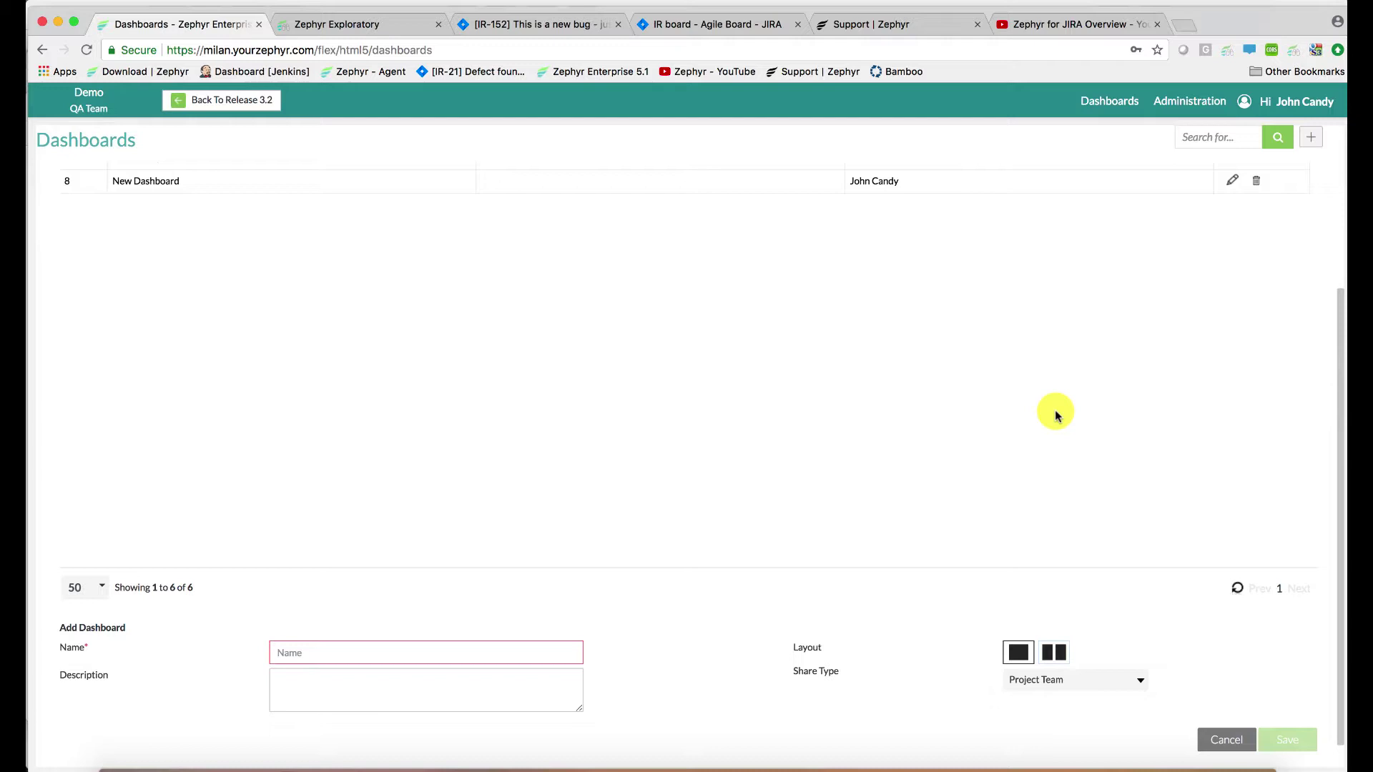
{"action": "left_click", "coordinate": [1053, 682]}
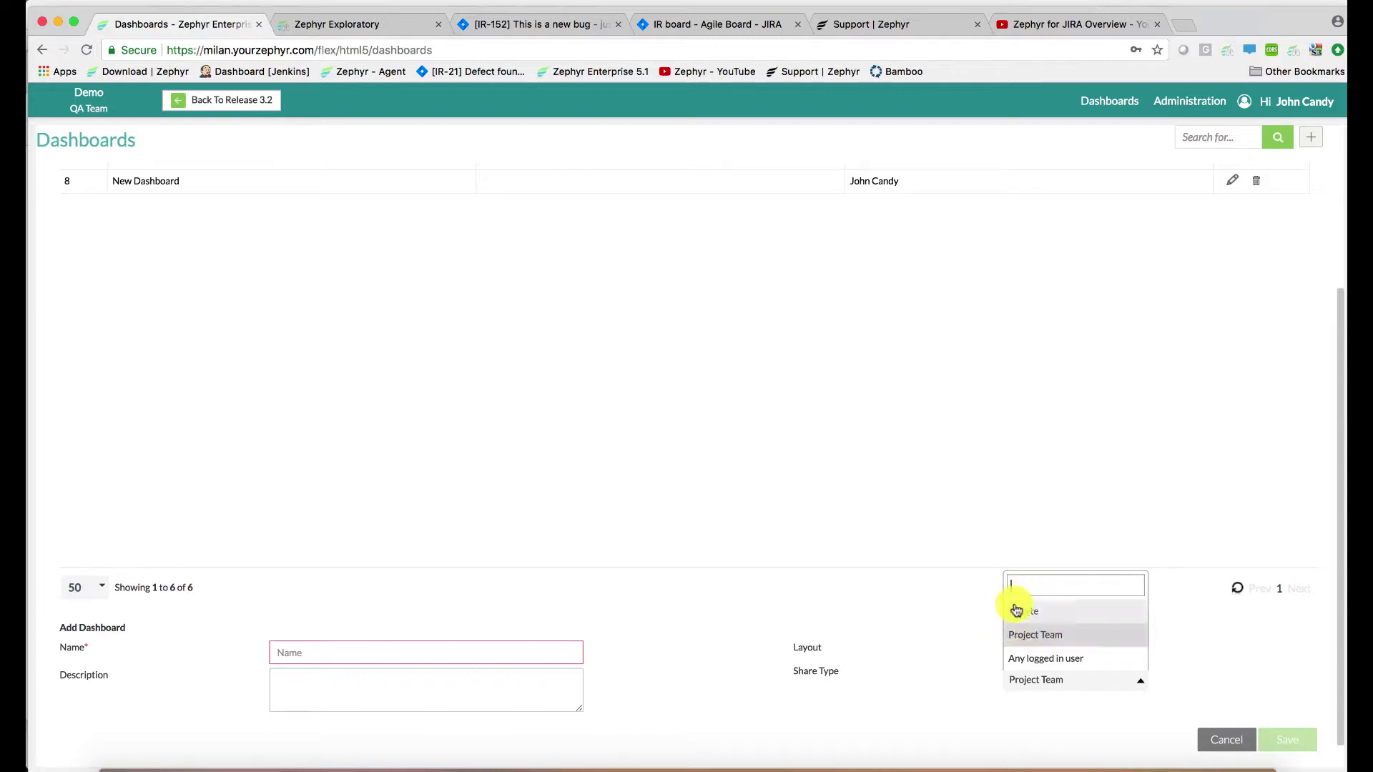
{"action": "left_click", "coordinate": [959, 604]}
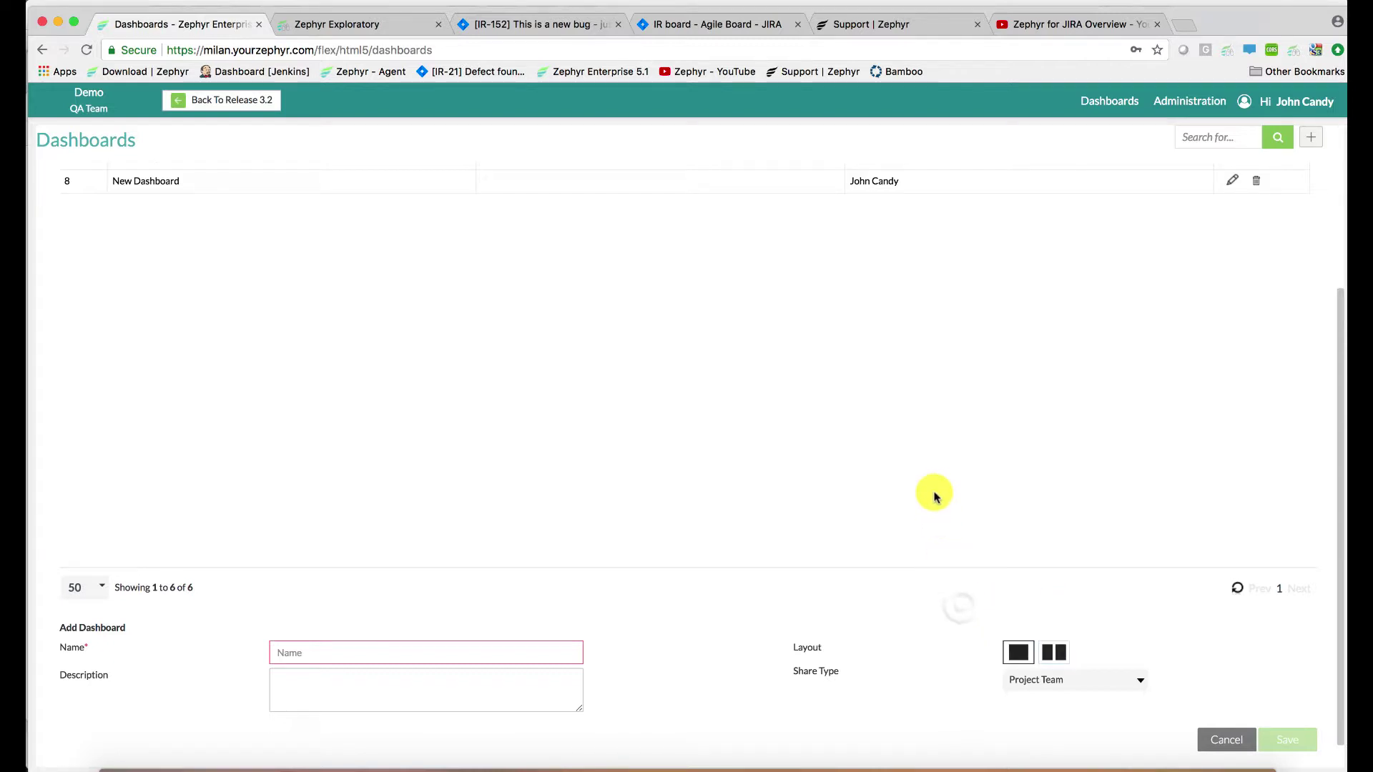
{"action": "scroll", "coordinate": [934, 494], "scroll_direction": "up", "scroll_amount": 2}
{"action": "left_click", "coordinate": [156, 204]}
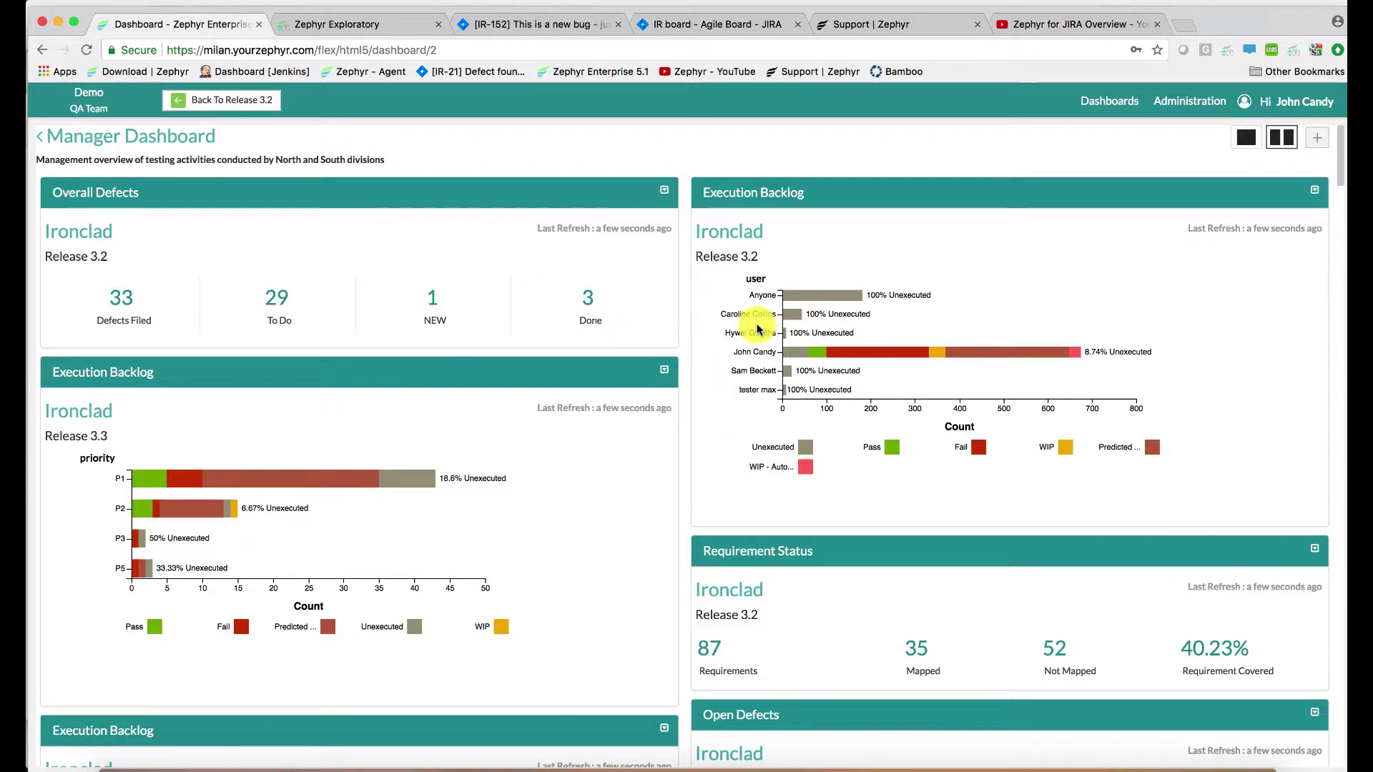
{"action": "scroll", "coordinate": [762, 413], "scroll_direction": "down", "scroll_amount": 3}
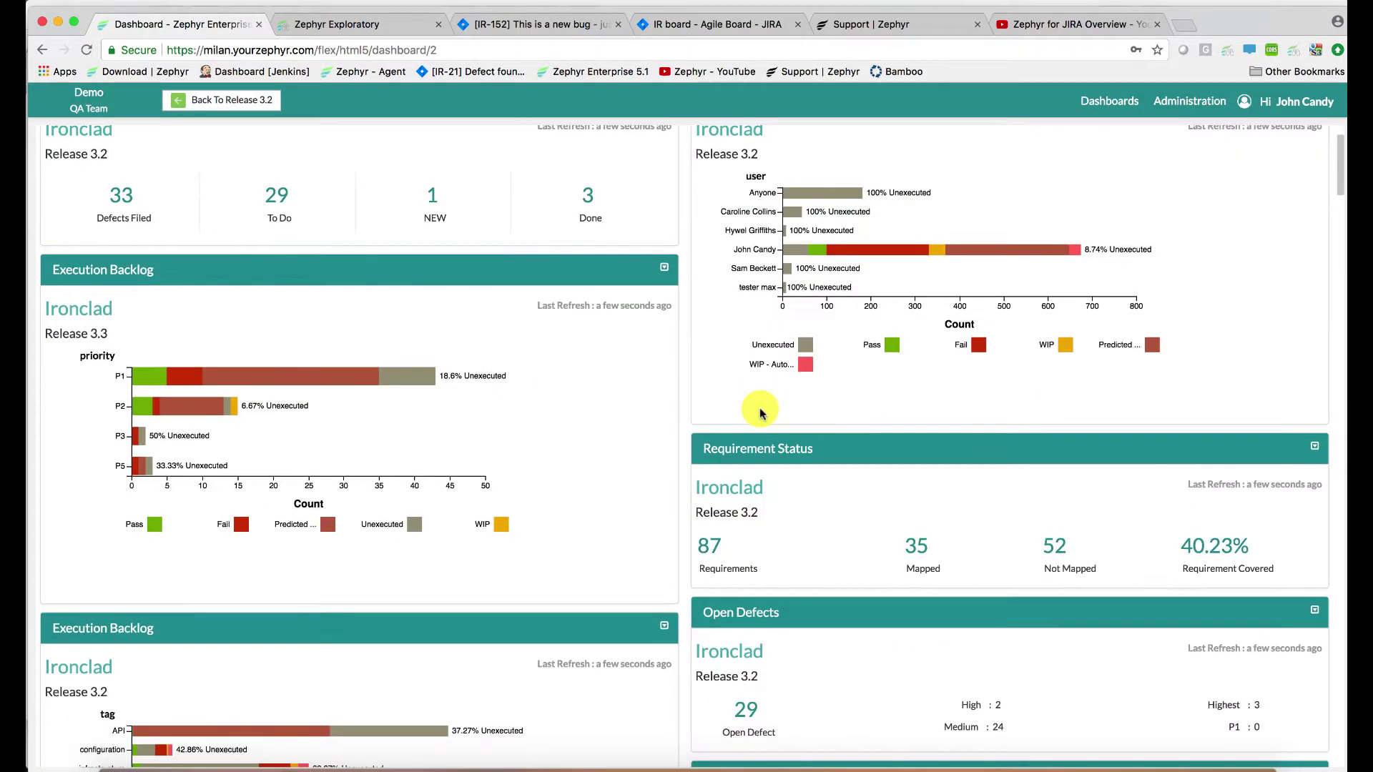
{"action": "scroll", "coordinate": [479, 522], "scroll_direction": "down", "scroll_amount": 4}
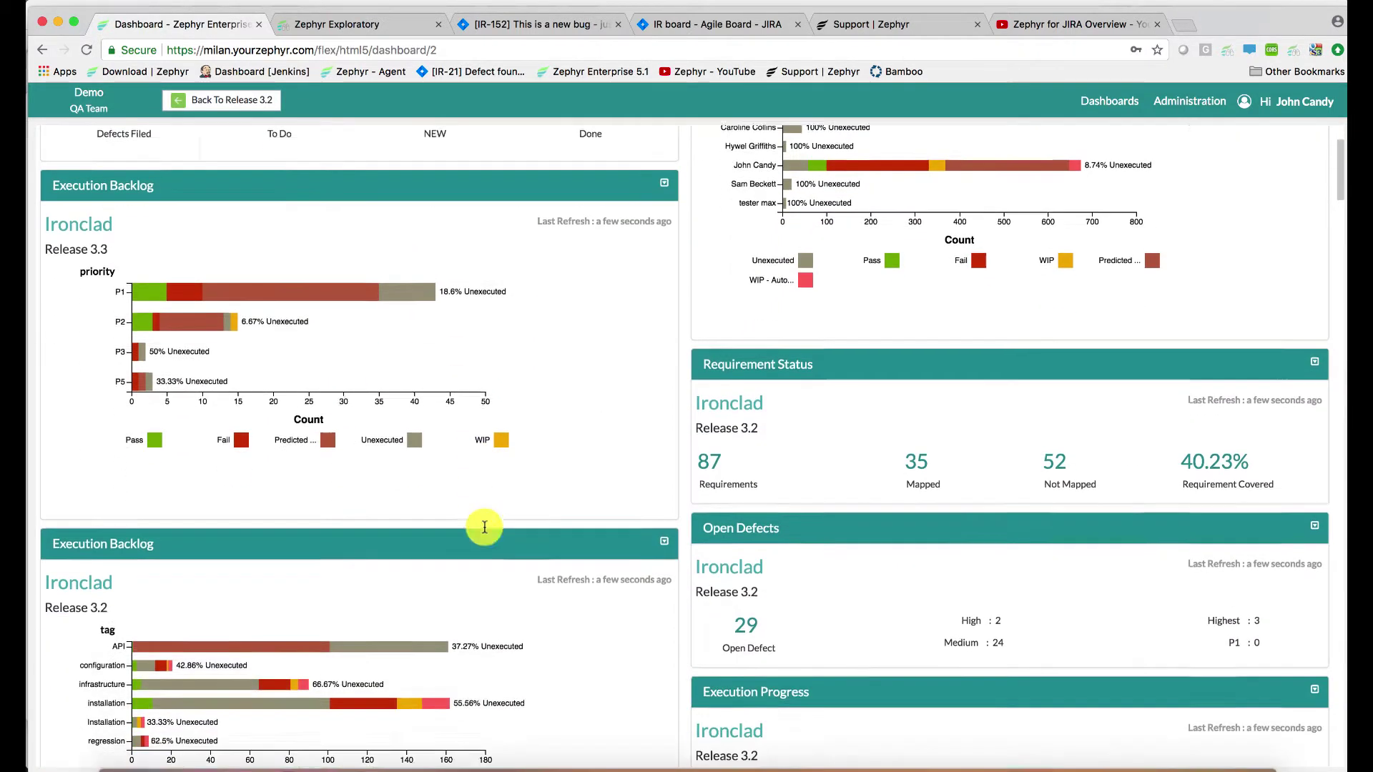
{"action": "scroll", "coordinate": [436, 590], "scroll_direction": "down", "scroll_amount": 2}
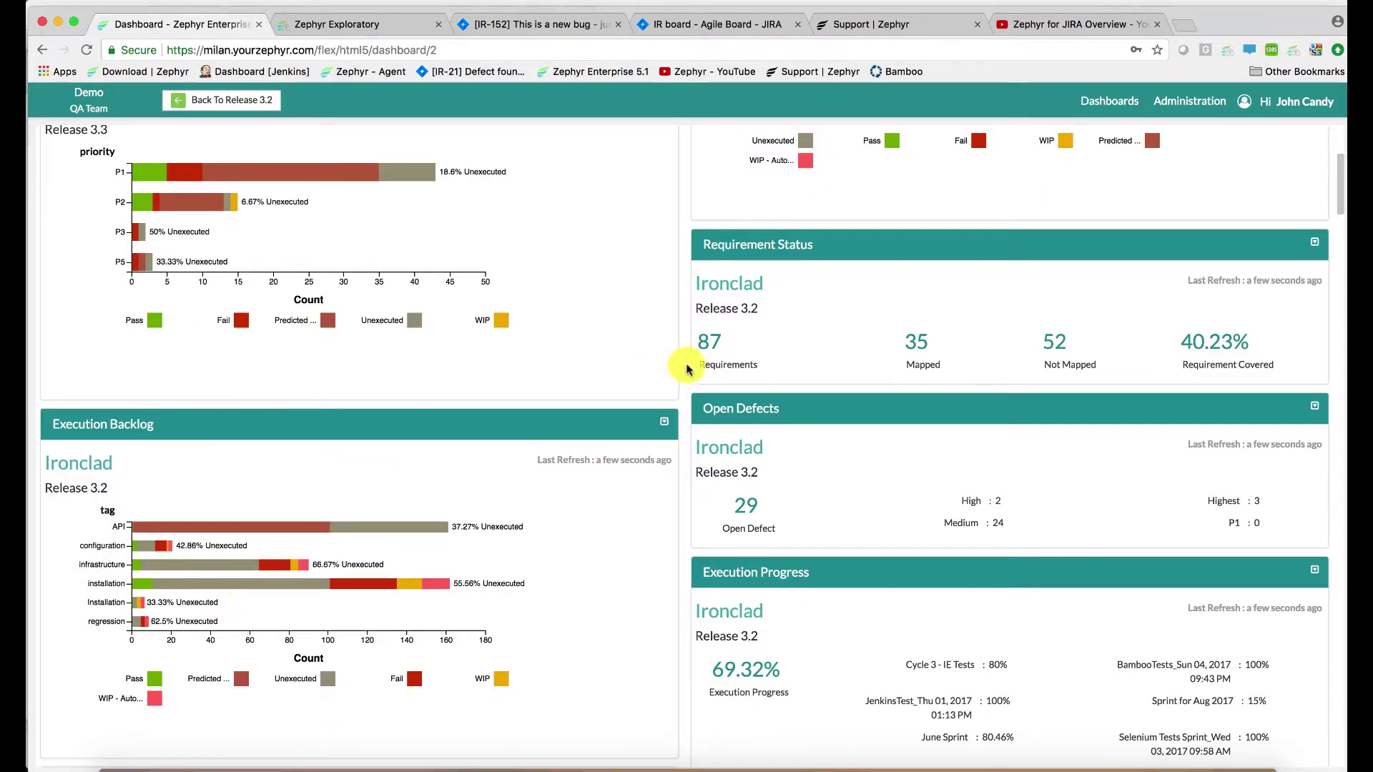
{"action": "scroll", "coordinate": [757, 346], "scroll_direction": "down", "scroll_amount": 1}
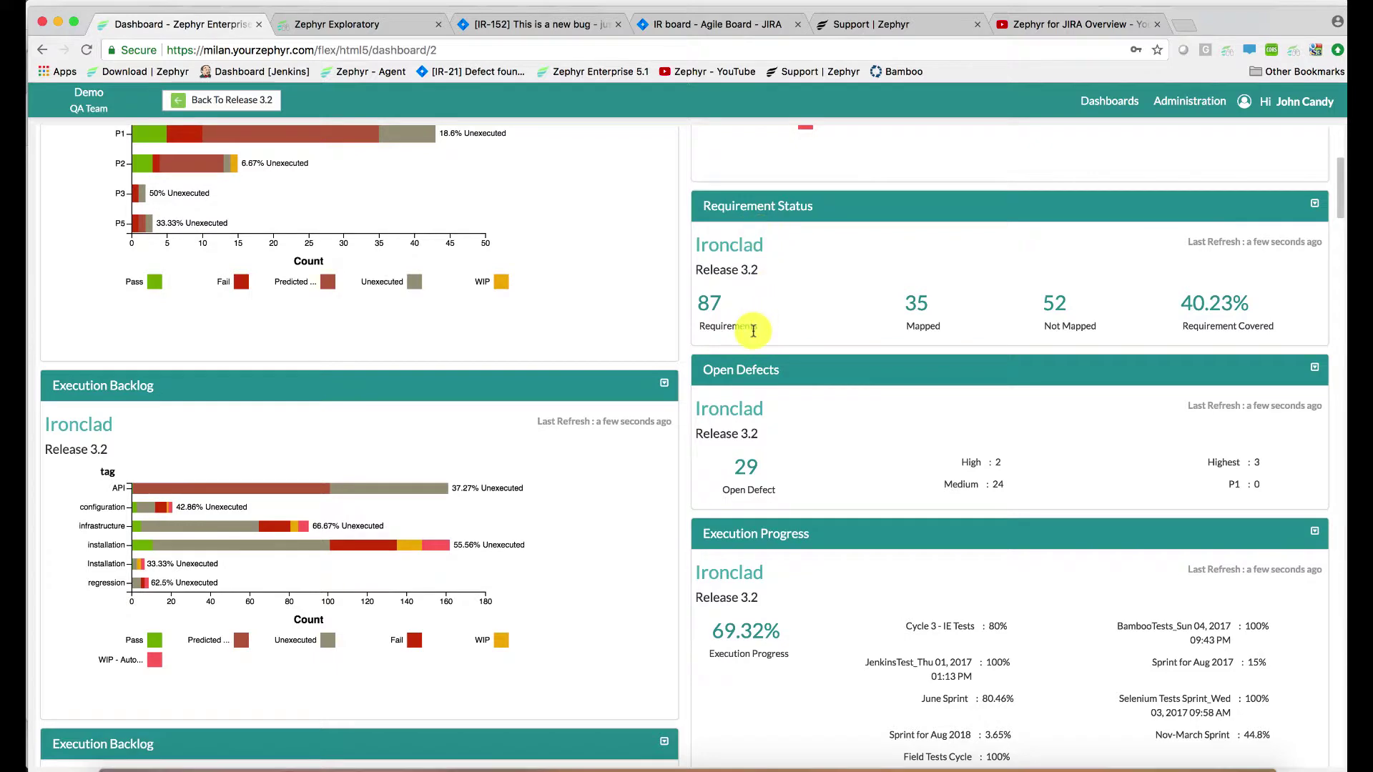
{"action": "scroll", "coordinate": [741, 468], "scroll_direction": "down", "scroll_amount": 6}
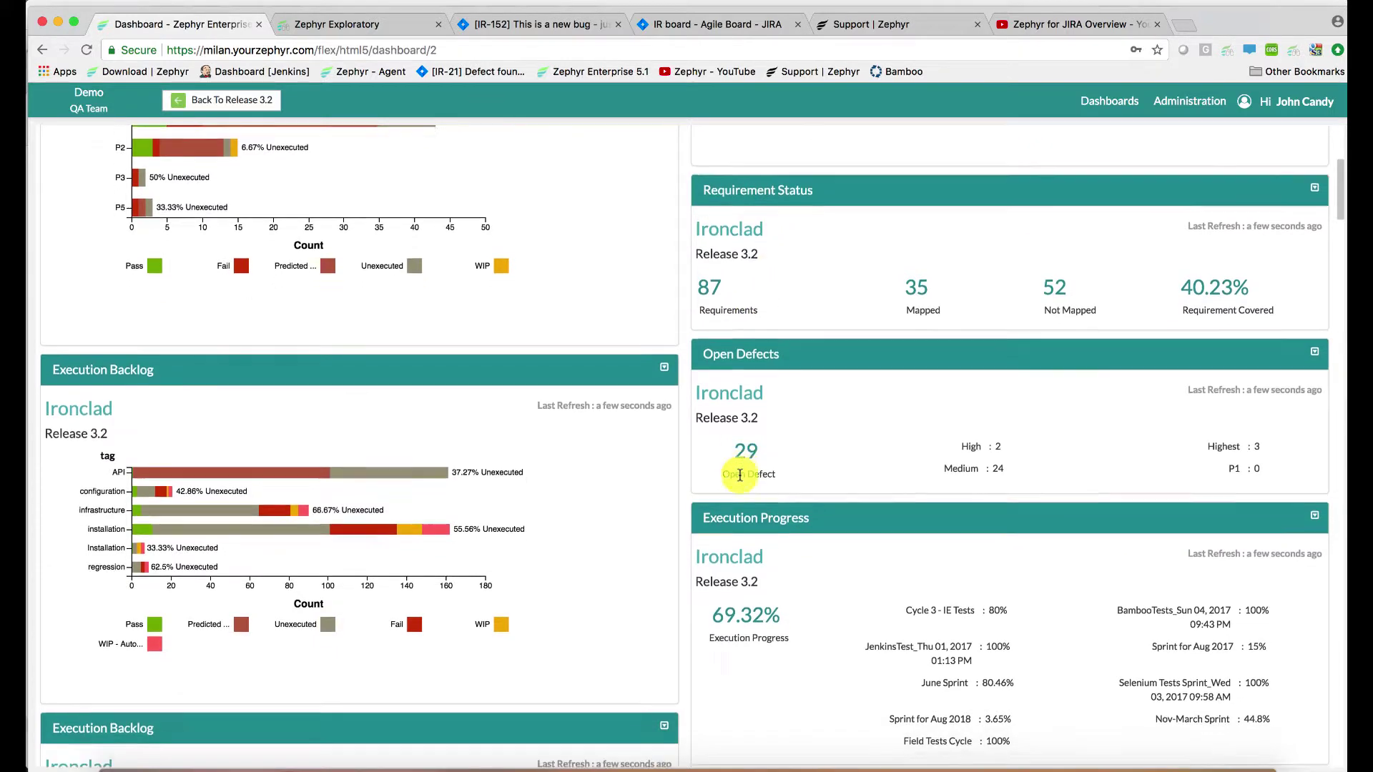
{"action": "scroll", "coordinate": [741, 476], "scroll_direction": "down", "scroll_amount": 7}
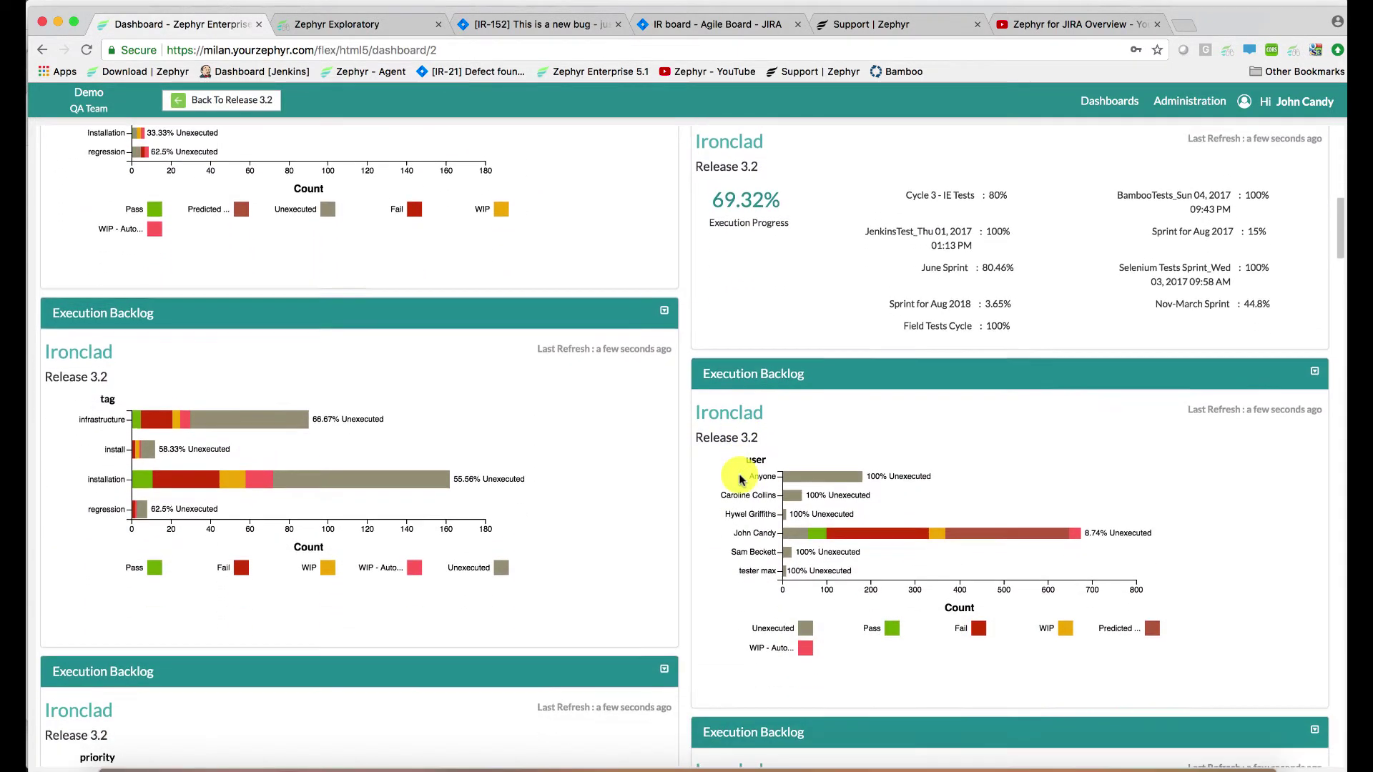
{"action": "scroll", "coordinate": [751, 322], "scroll_direction": "up", "scroll_amount": 3}
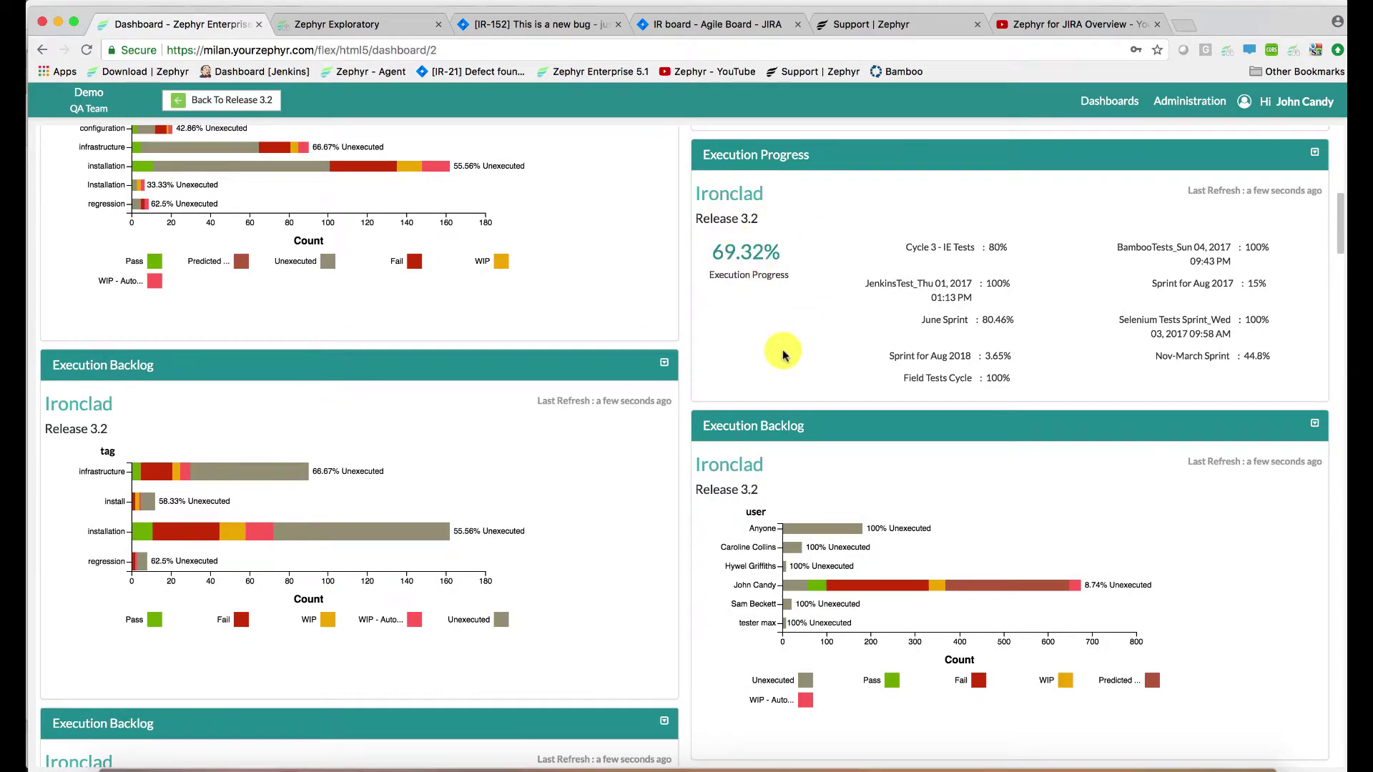
{"action": "scroll", "coordinate": [704, 512], "scroll_direction": "down", "scroll_amount": 6}
{"action": "scroll", "coordinate": [705, 511], "scroll_direction": "down", "scroll_amount": 10}
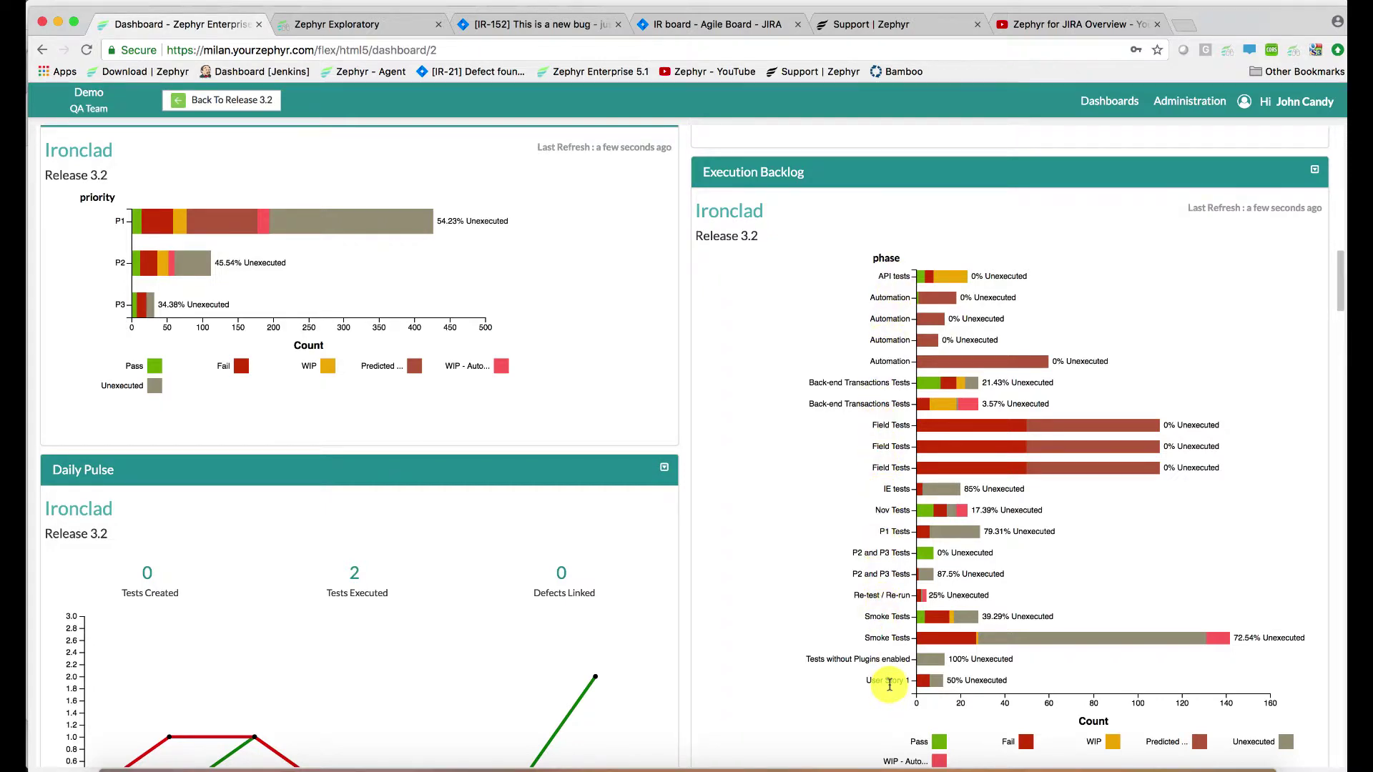
{"action": "scroll", "coordinate": [889, 683], "scroll_direction": "down", "scroll_amount": 5}
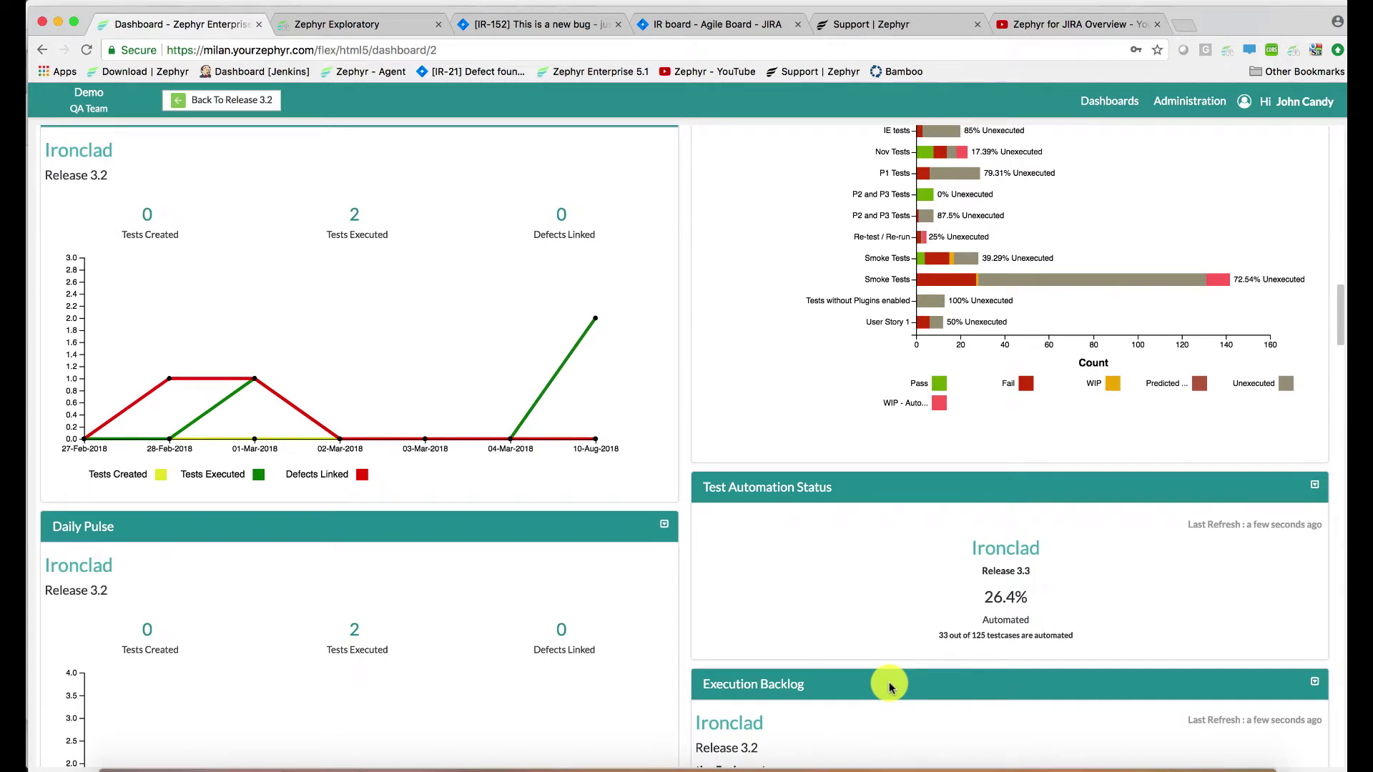
{"action": "scroll", "coordinate": [889, 685], "scroll_direction": "down", "scroll_amount": 2}
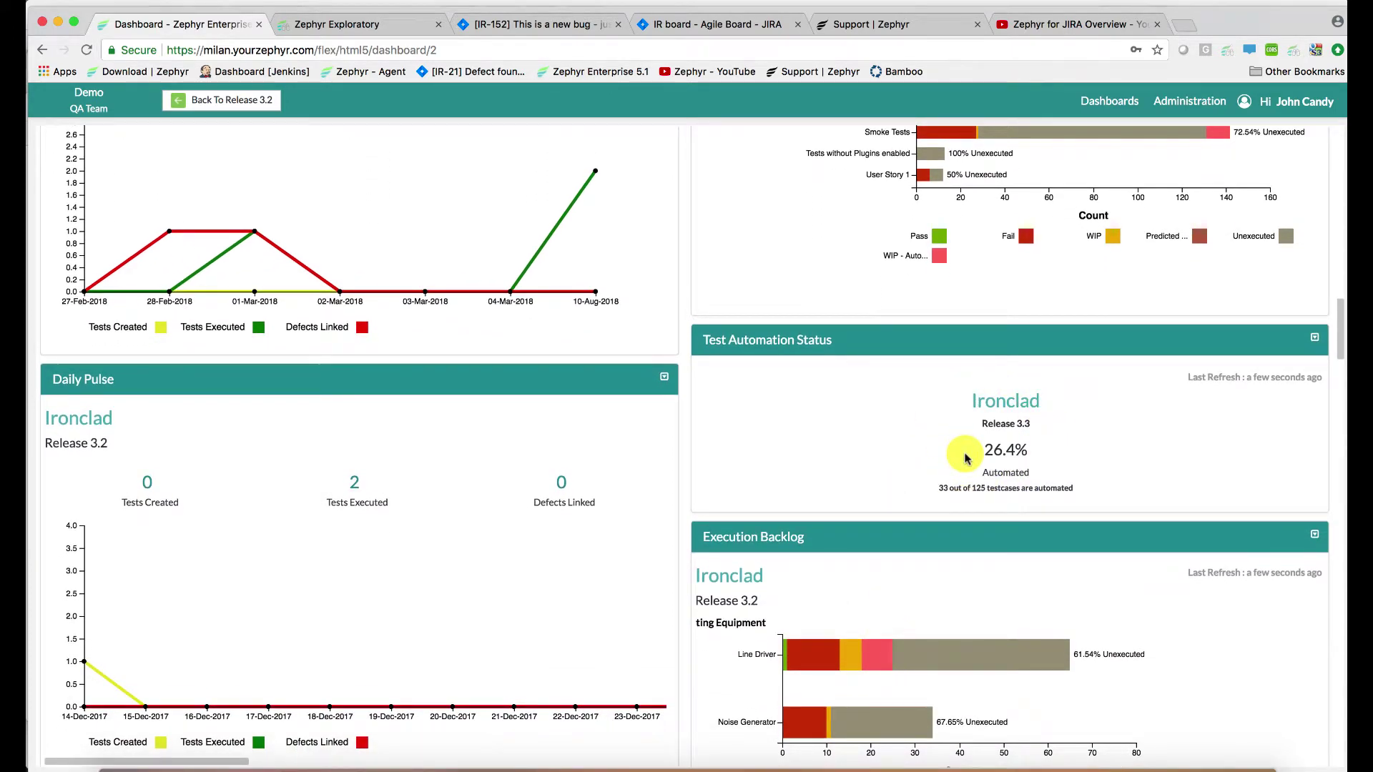
{"action": "scroll", "coordinate": [965, 458], "scroll_direction": "down", "scroll_amount": 11}
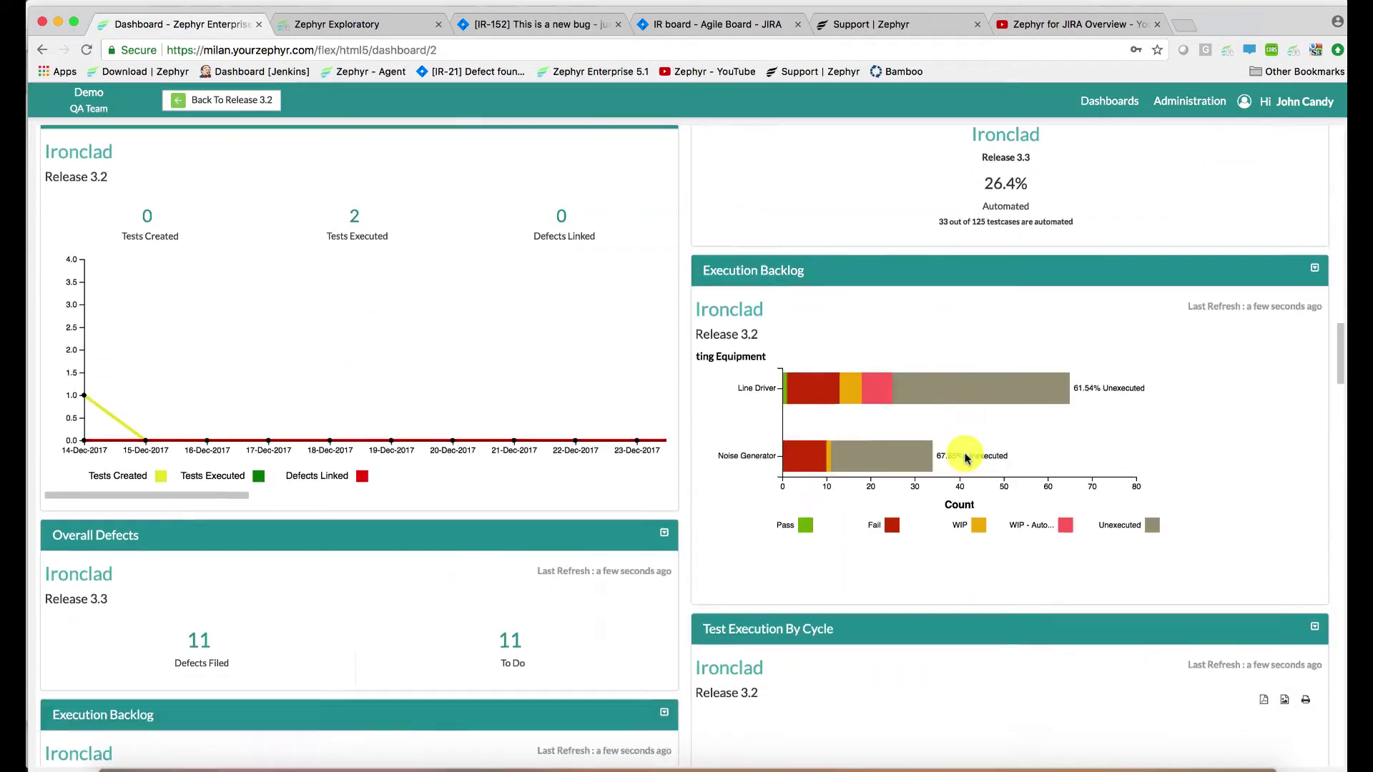
Step: In the Test Execution By Cycle gadget, drill into Nov-March Sprint, then Smoke Tests
{"action": "scroll", "coordinate": [967, 459], "scroll_direction": "up", "scroll_amount": 1}
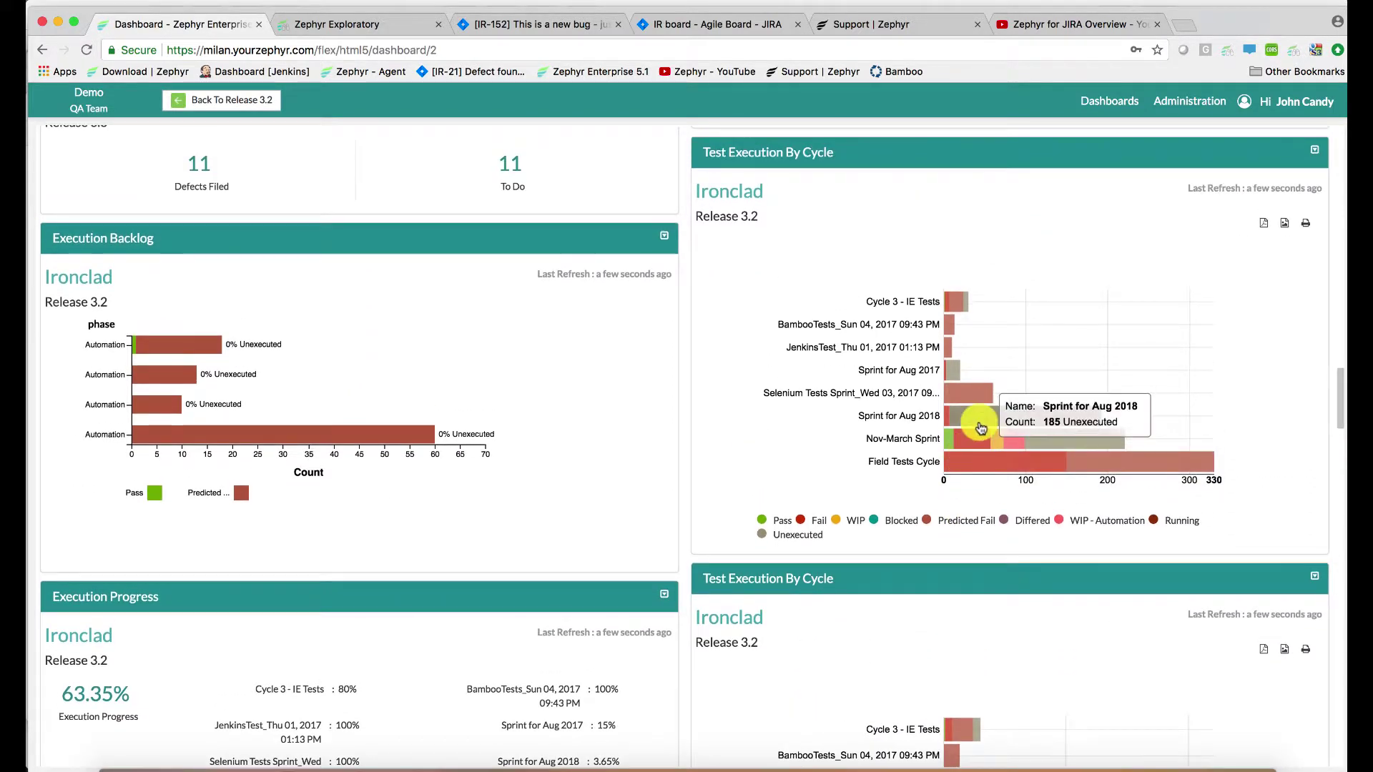
{"action": "mouse_move", "coordinate": [975, 439]}
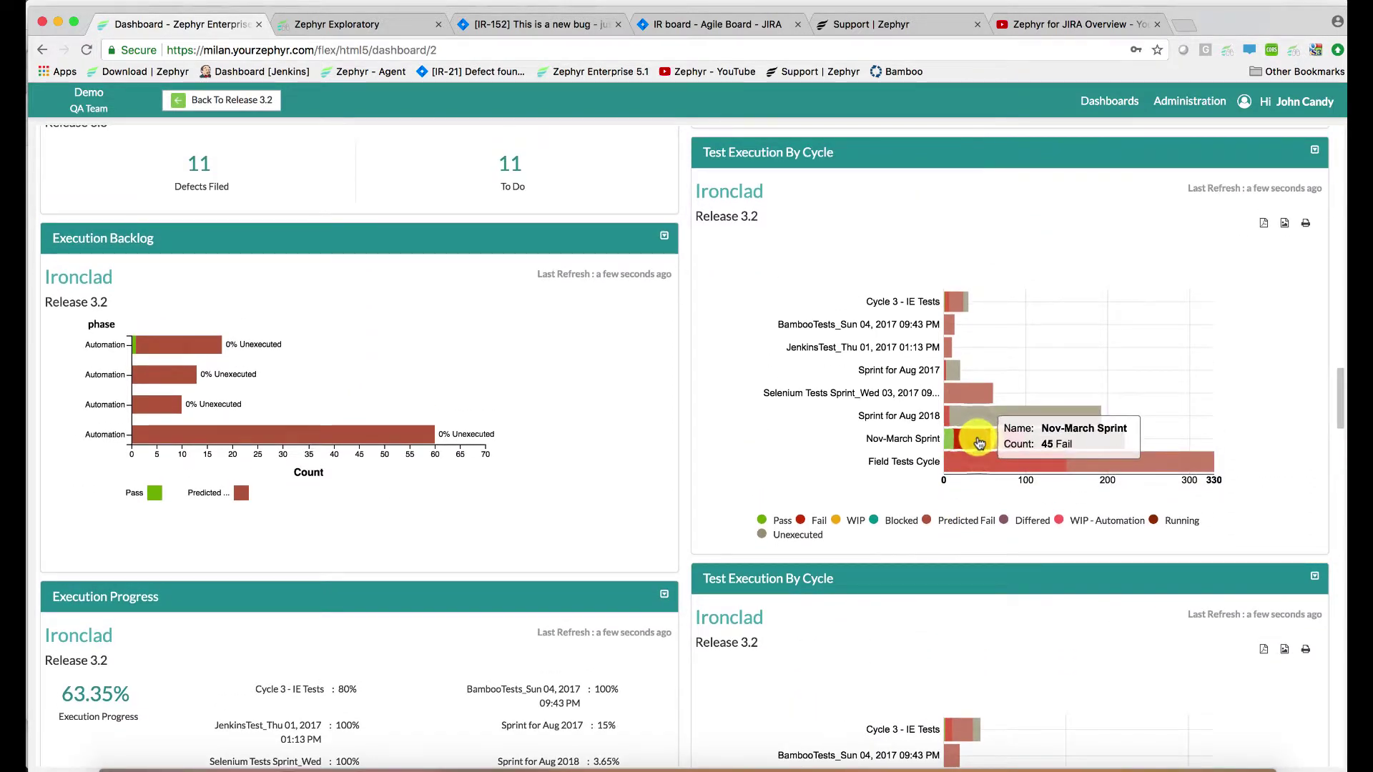
{"action": "left_click", "coordinate": [979, 443]}
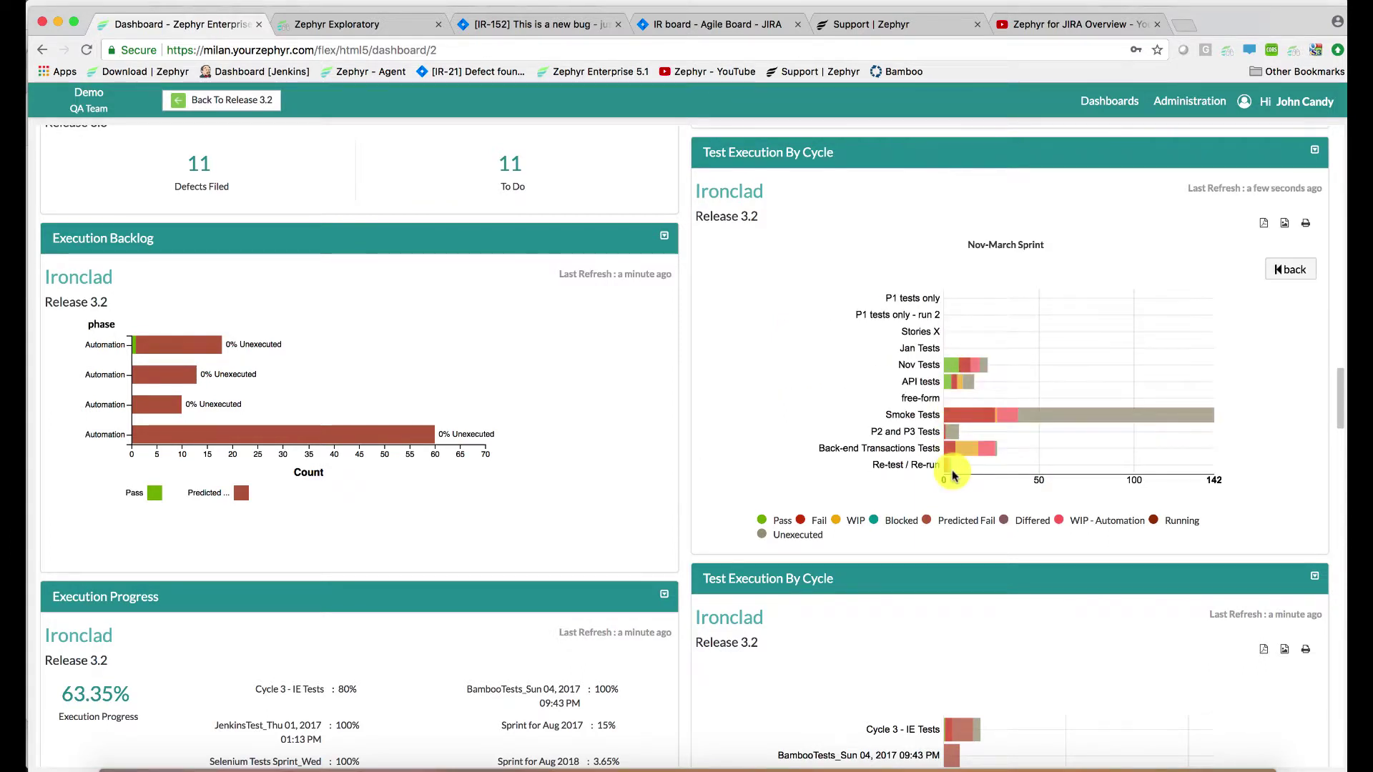
{"action": "left_click", "coordinate": [970, 422]}
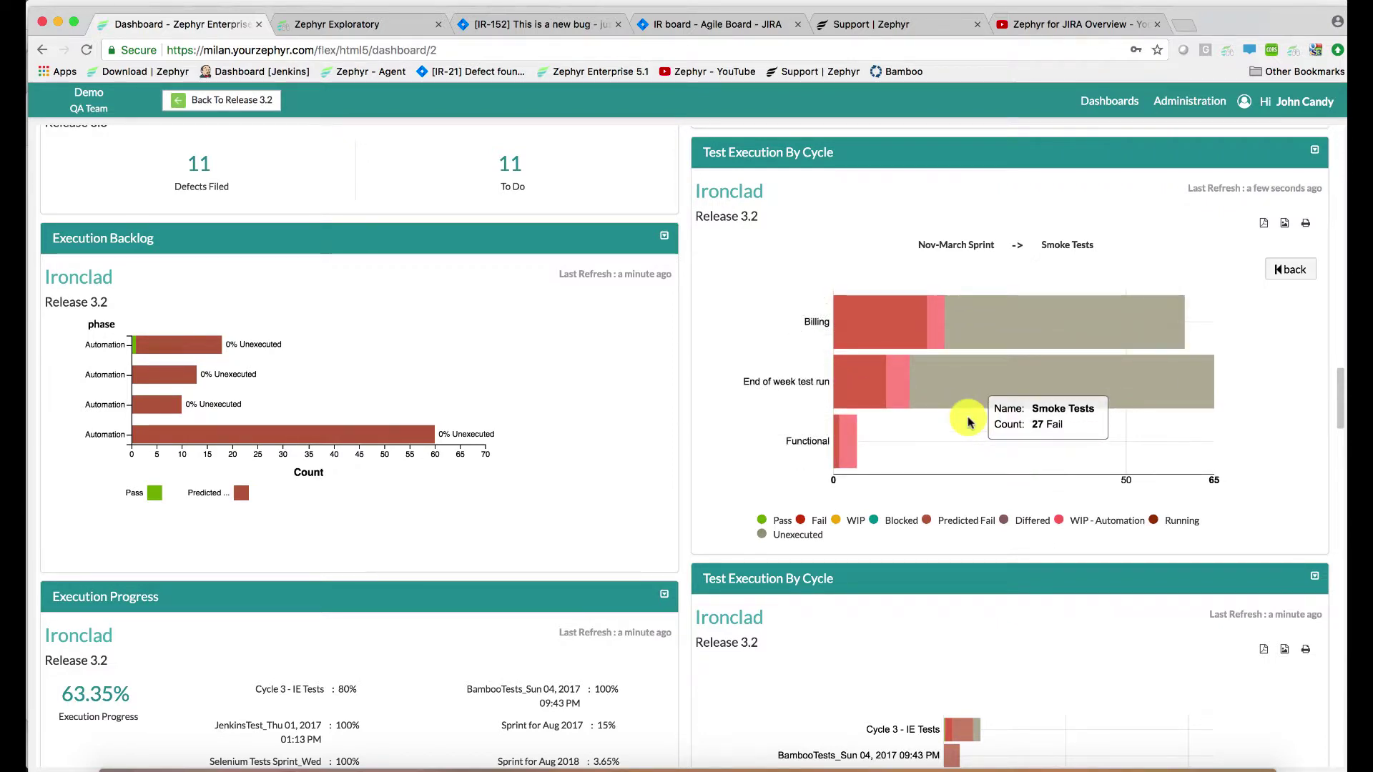
{"action": "scroll", "coordinate": [970, 422], "scroll_direction": "down", "scroll_amount": 15}
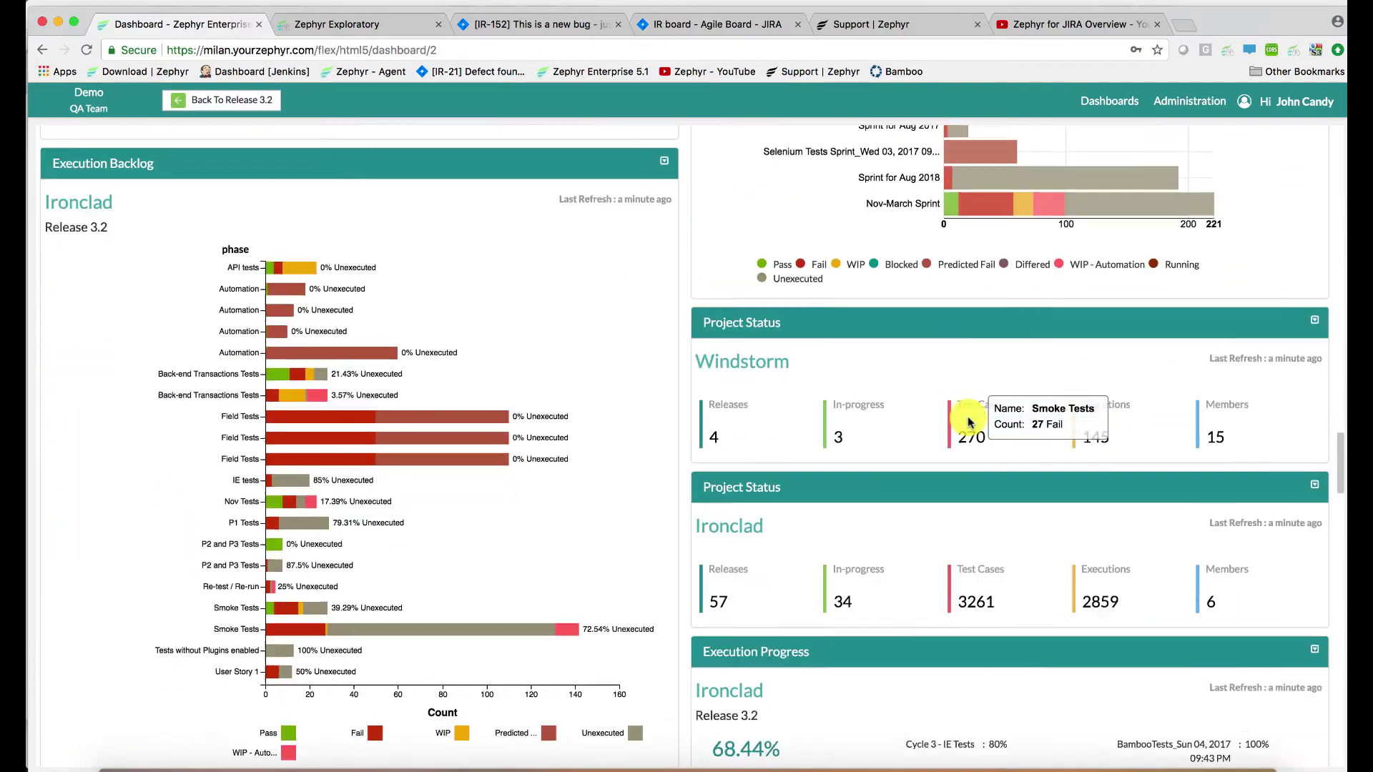
{"action": "scroll", "coordinate": [970, 422], "scroll_direction": "down", "scroll_amount": 9}
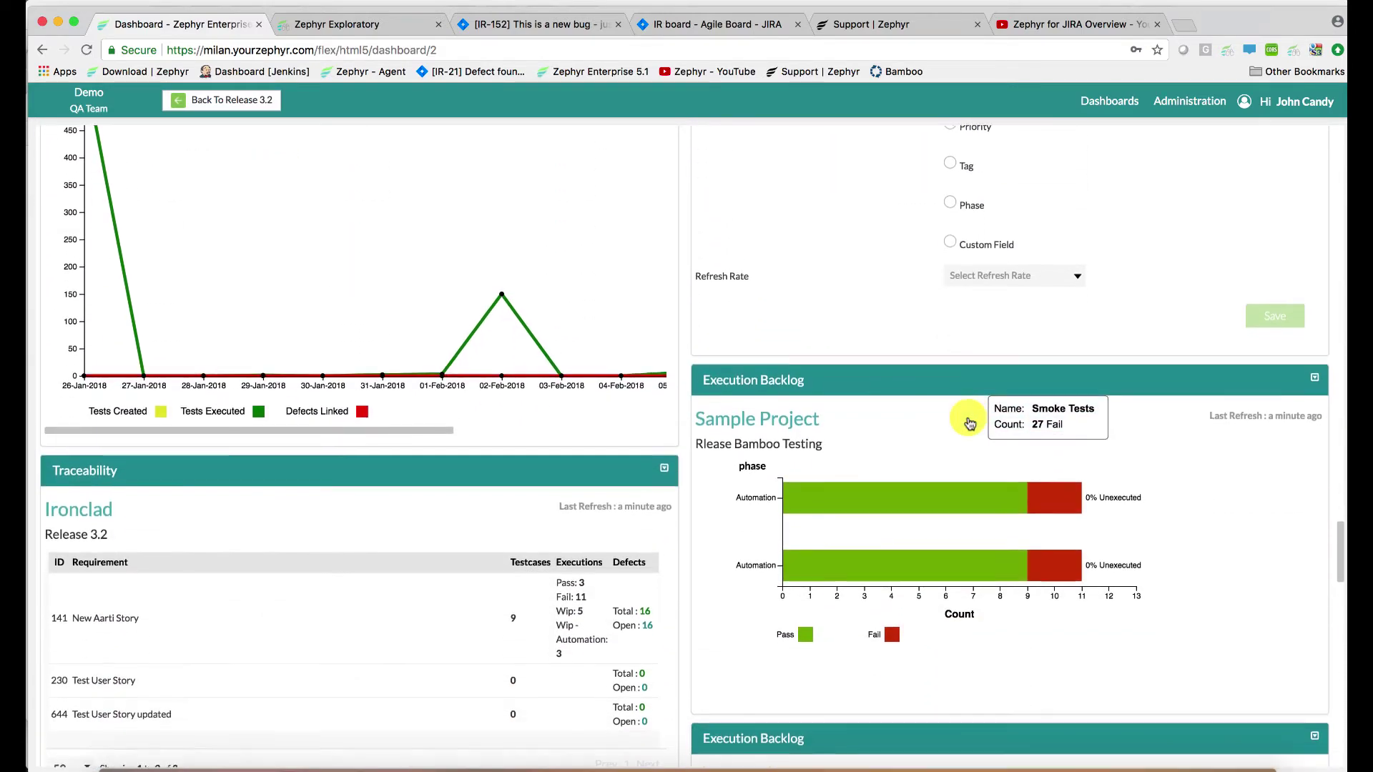
{"action": "scroll", "coordinate": [970, 423], "scroll_direction": "down", "scroll_amount": 1}
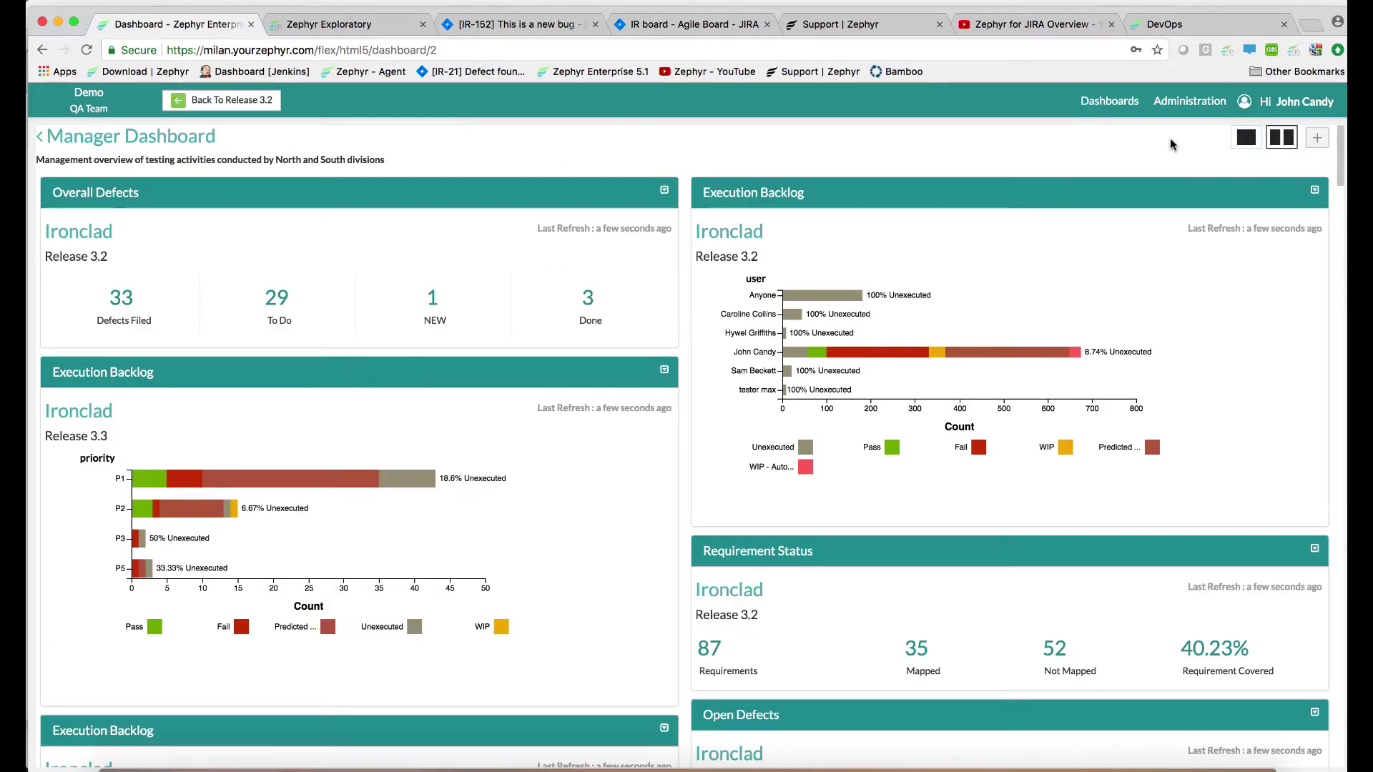
Step: Add an Execution Backlog gadget for the Ironclad project, Release 3.2
{"action": "left_click", "coordinate": [1318, 140]}
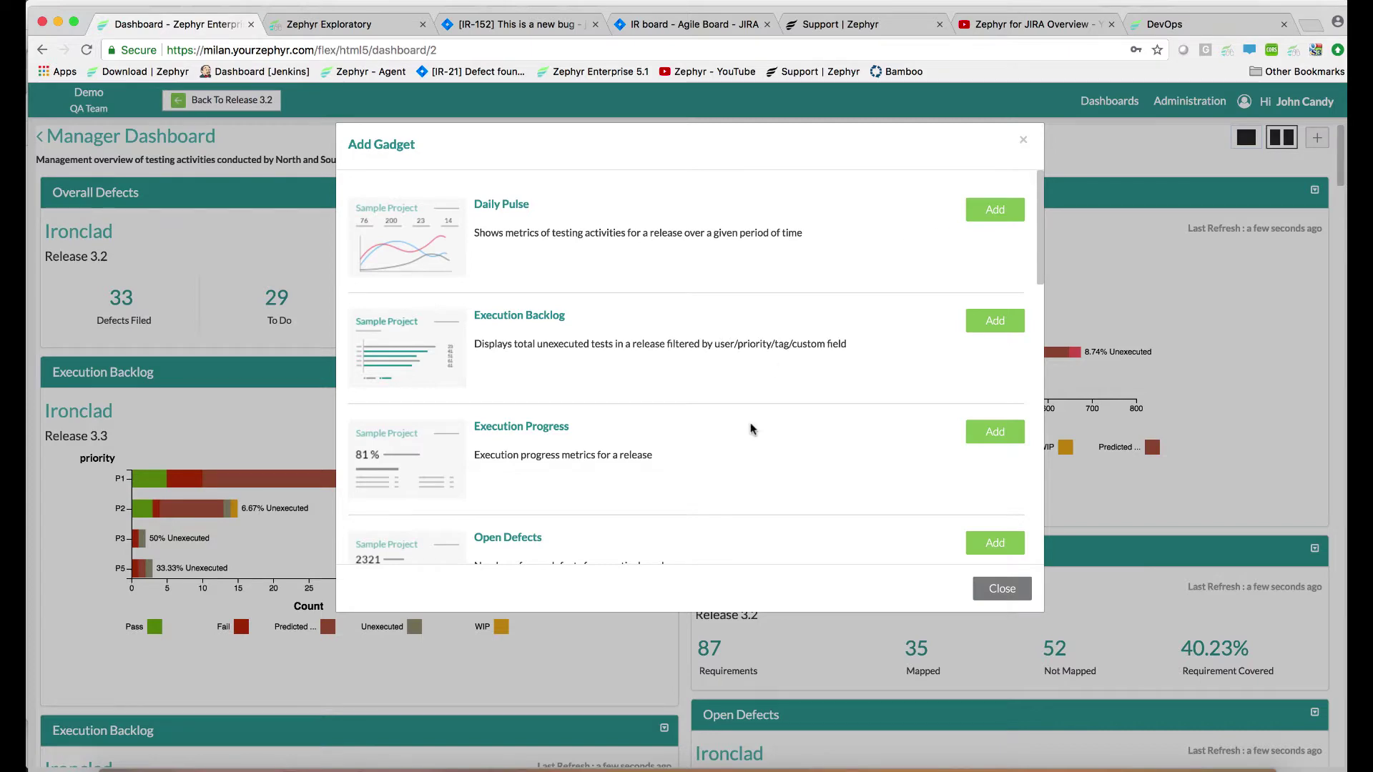
{"action": "scroll", "coordinate": [750, 427], "scroll_direction": "down", "scroll_amount": 10}
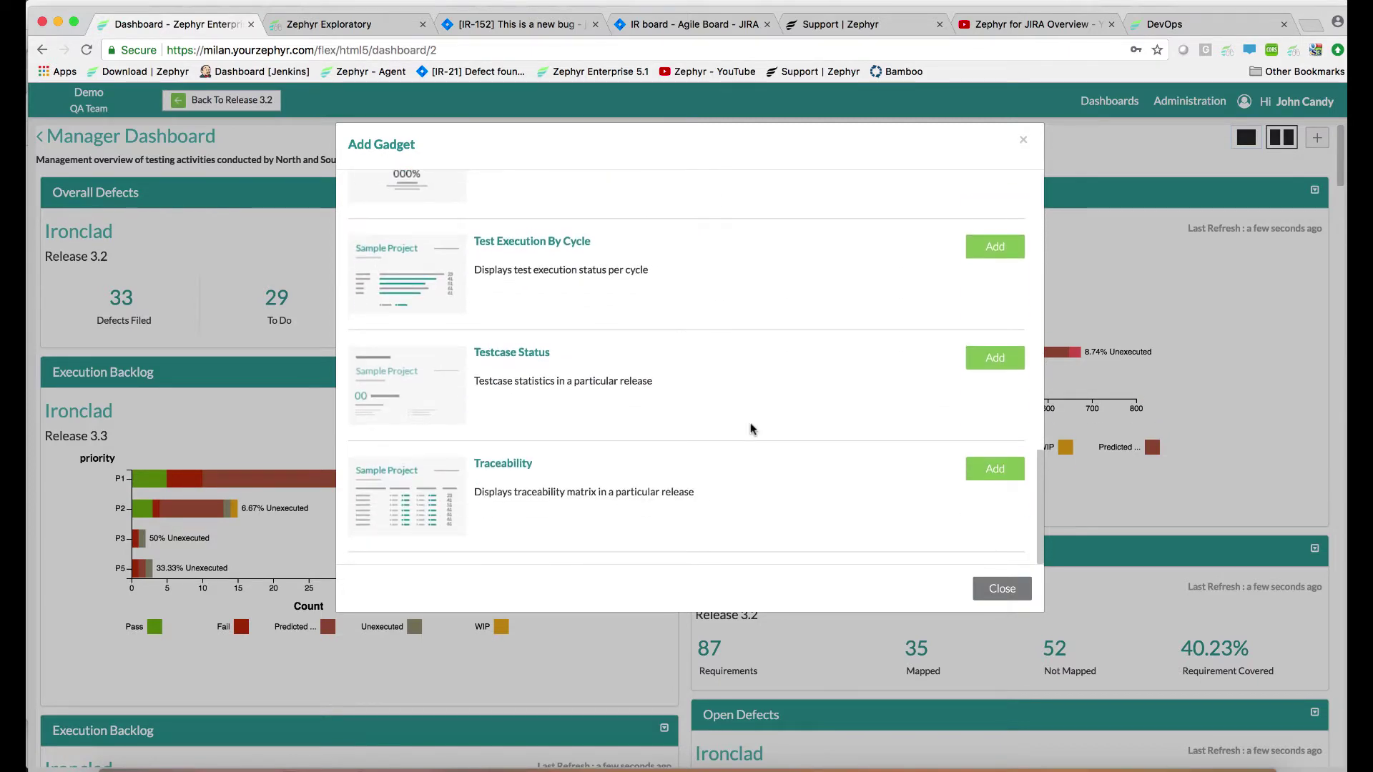
{"action": "scroll", "coordinate": [750, 425], "scroll_direction": "up", "scroll_amount": 10}
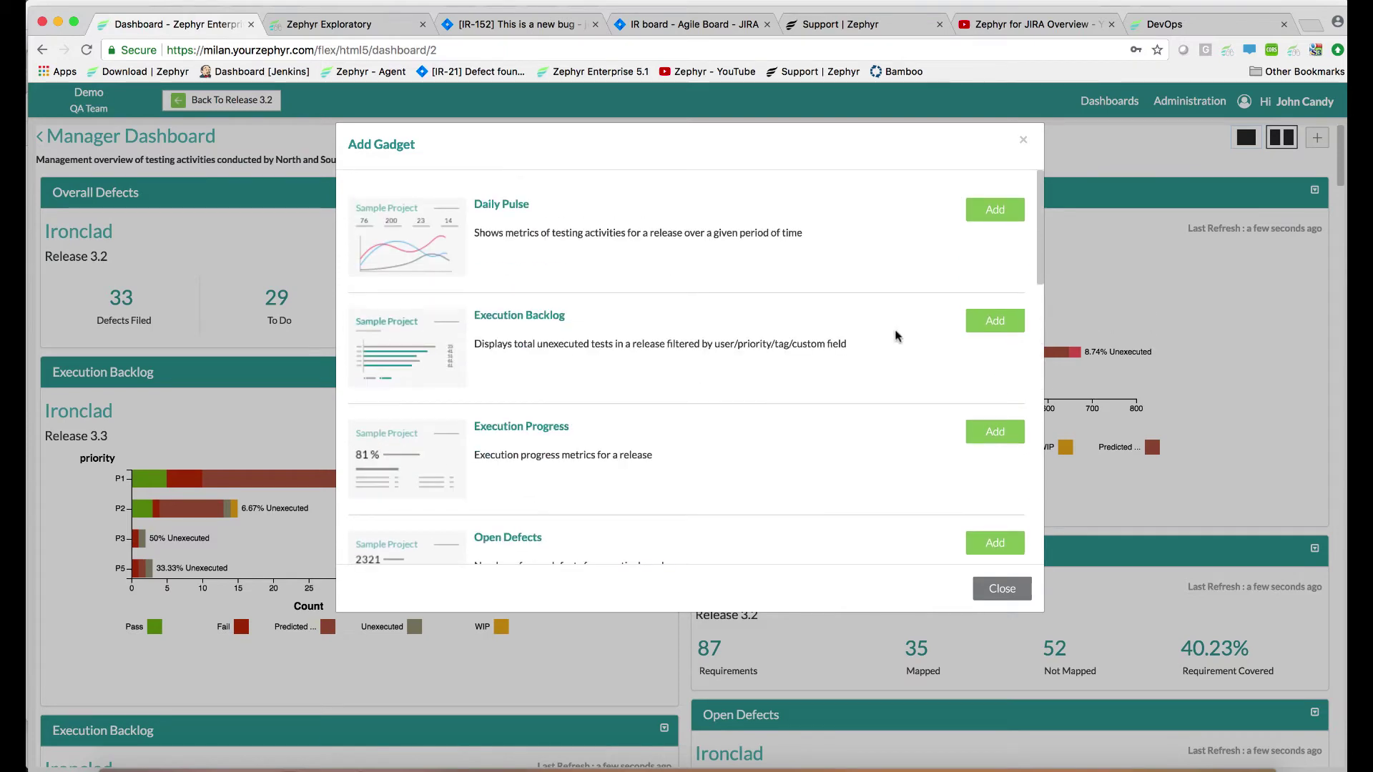
{"action": "left_click", "coordinate": [984, 321]}
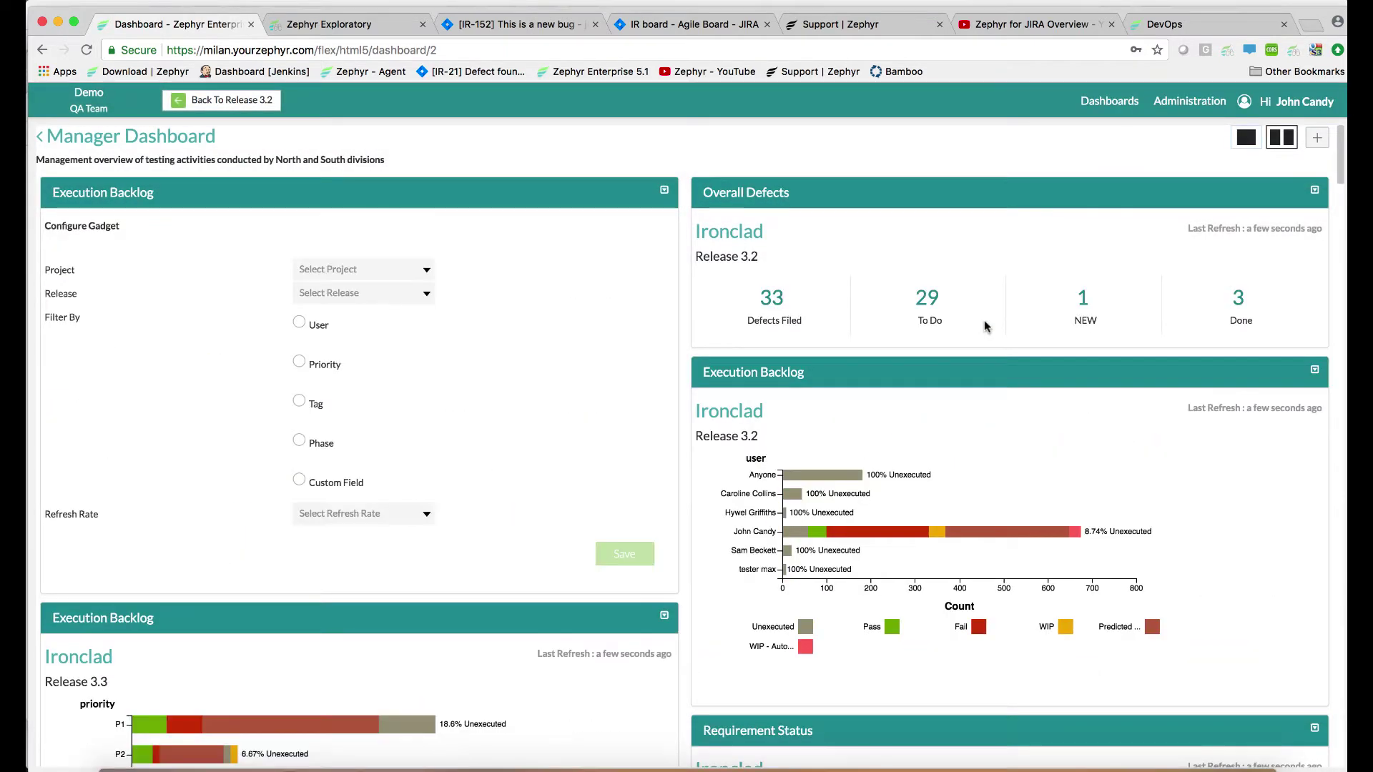
{"action": "left_click", "coordinate": [410, 270]}
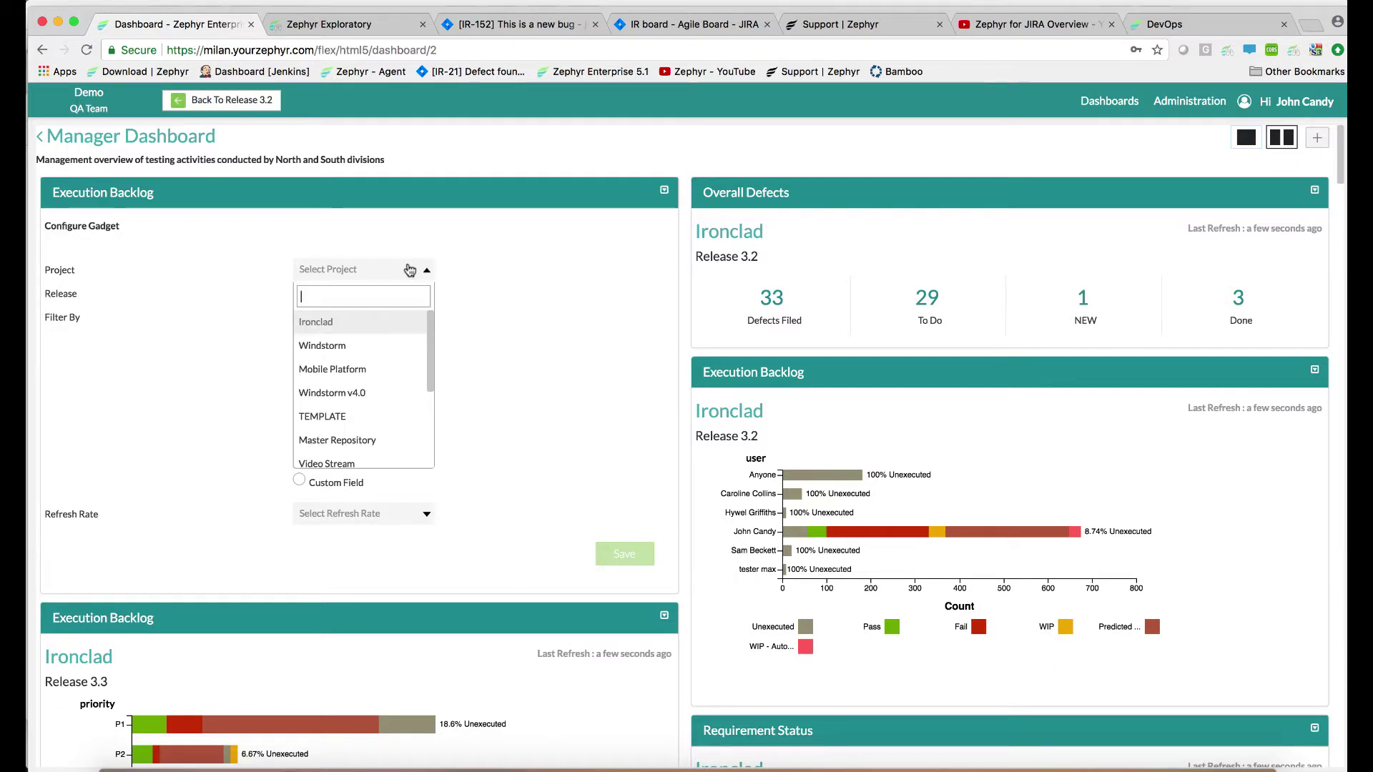
{"action": "left_click", "coordinate": [390, 326]}
{"action": "left_click", "coordinate": [369, 303]}
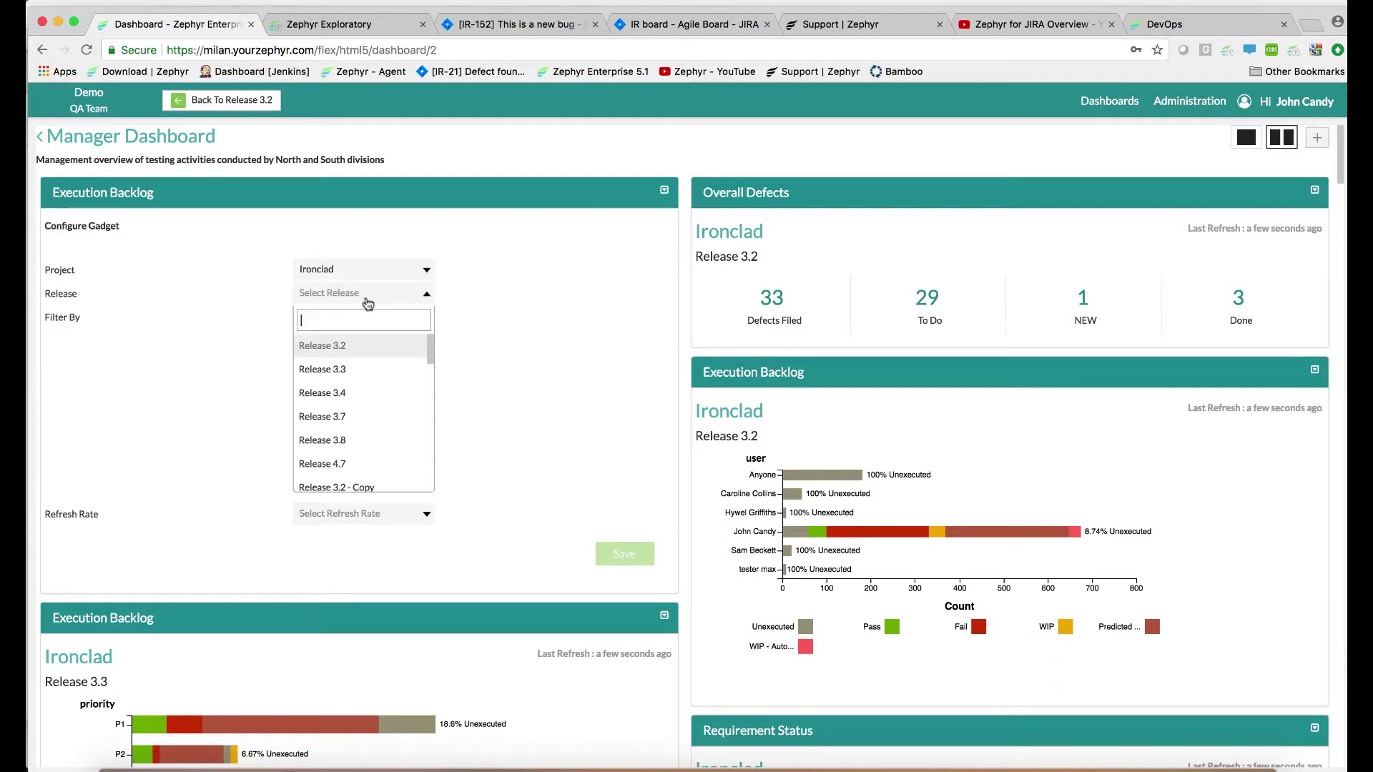
{"action": "left_click", "coordinate": [366, 346]}
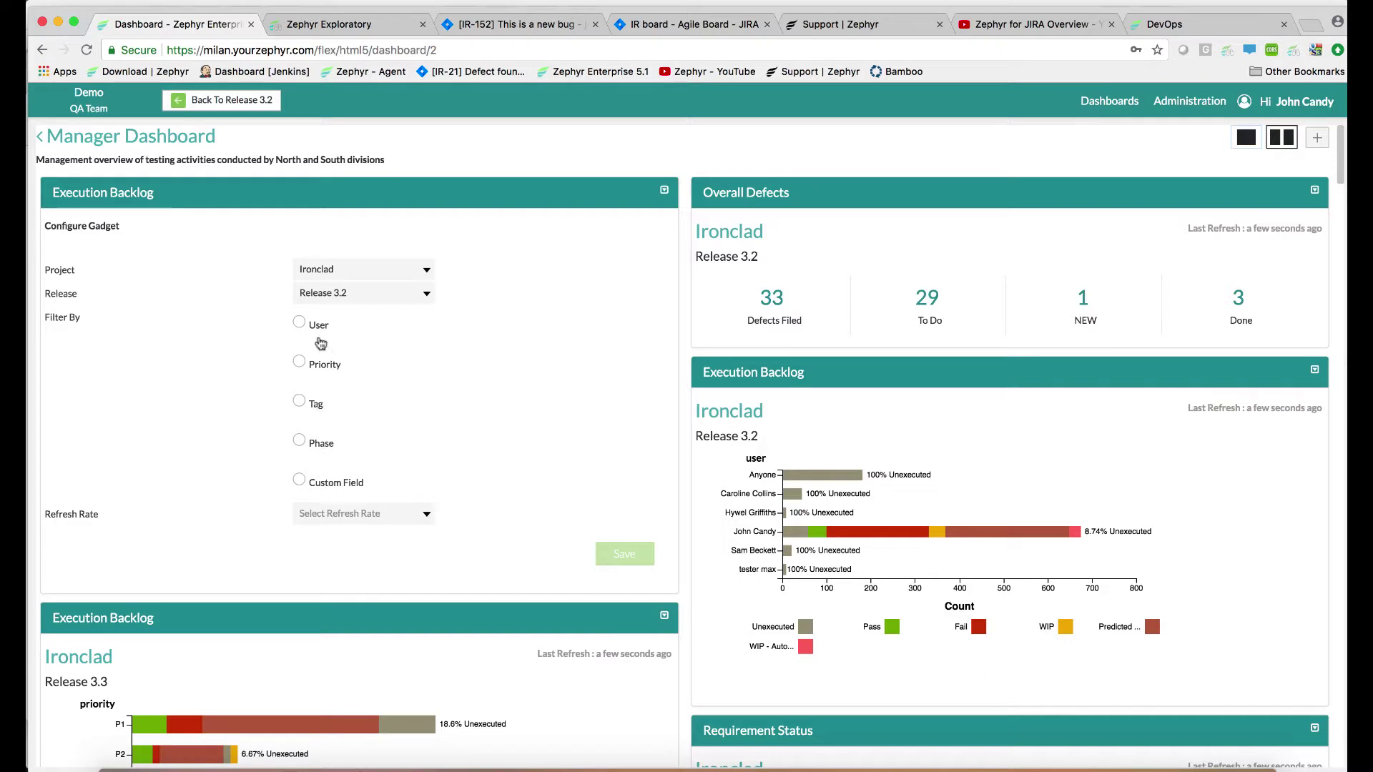
Step: Filter the backlog by all tags, set the refresh rate to 15 Min, and save
{"action": "left_click", "coordinate": [300, 399]}
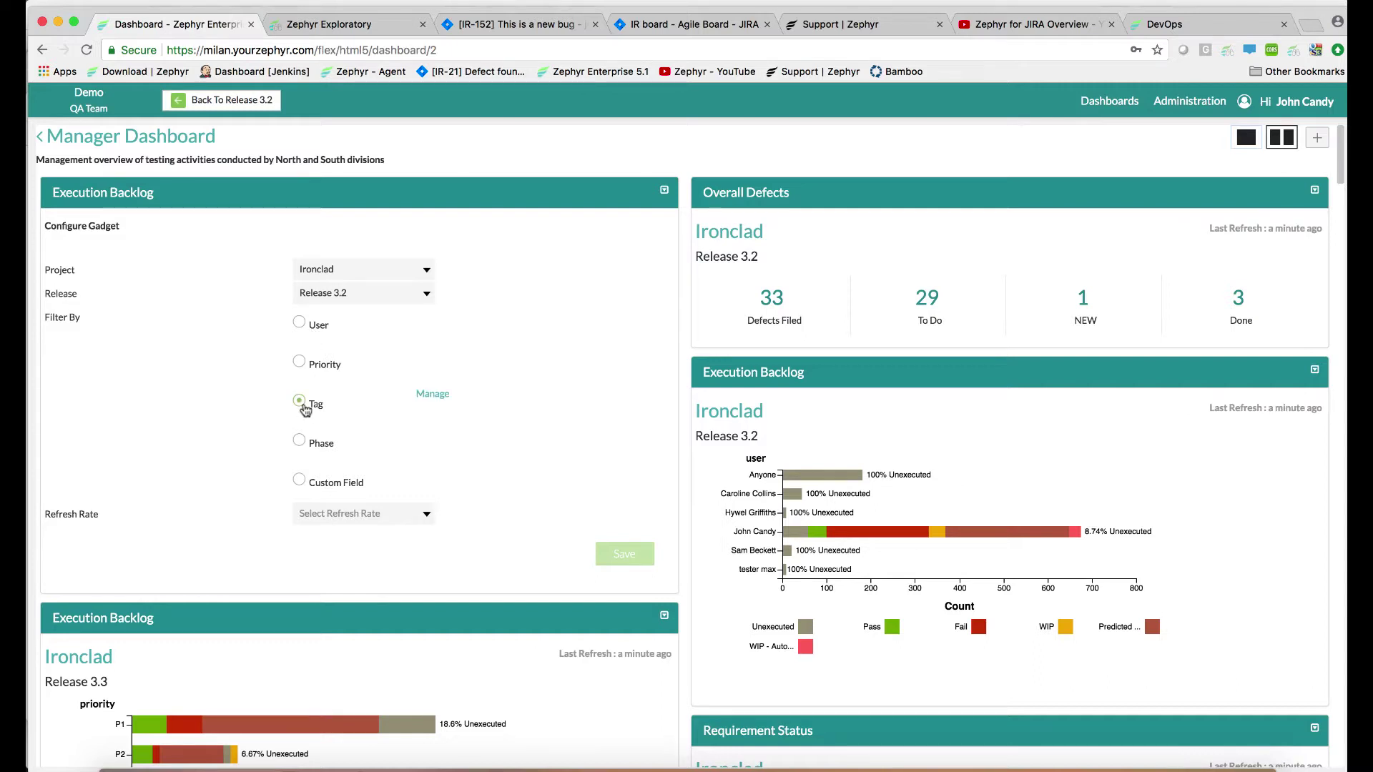
{"action": "left_click", "coordinate": [437, 398]}
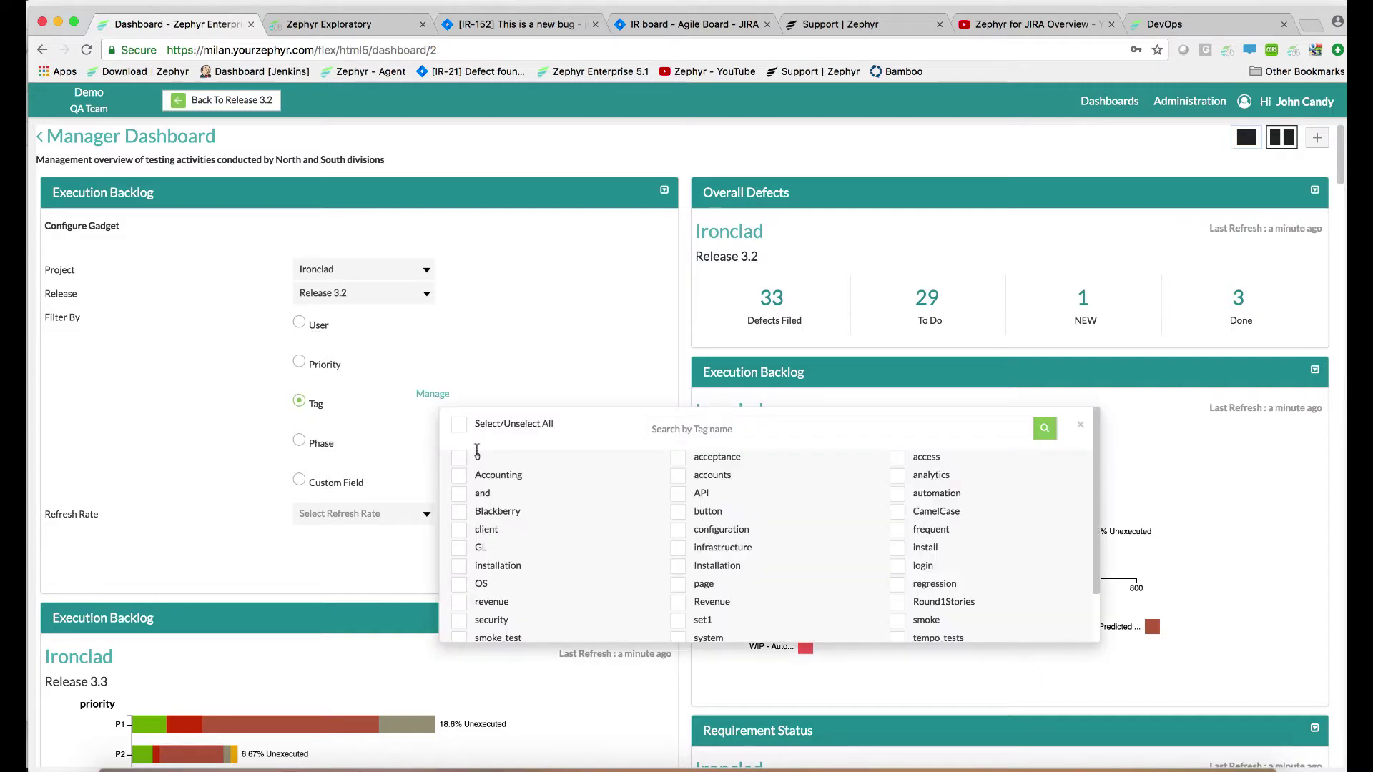
{"action": "left_click", "coordinate": [458, 426]}
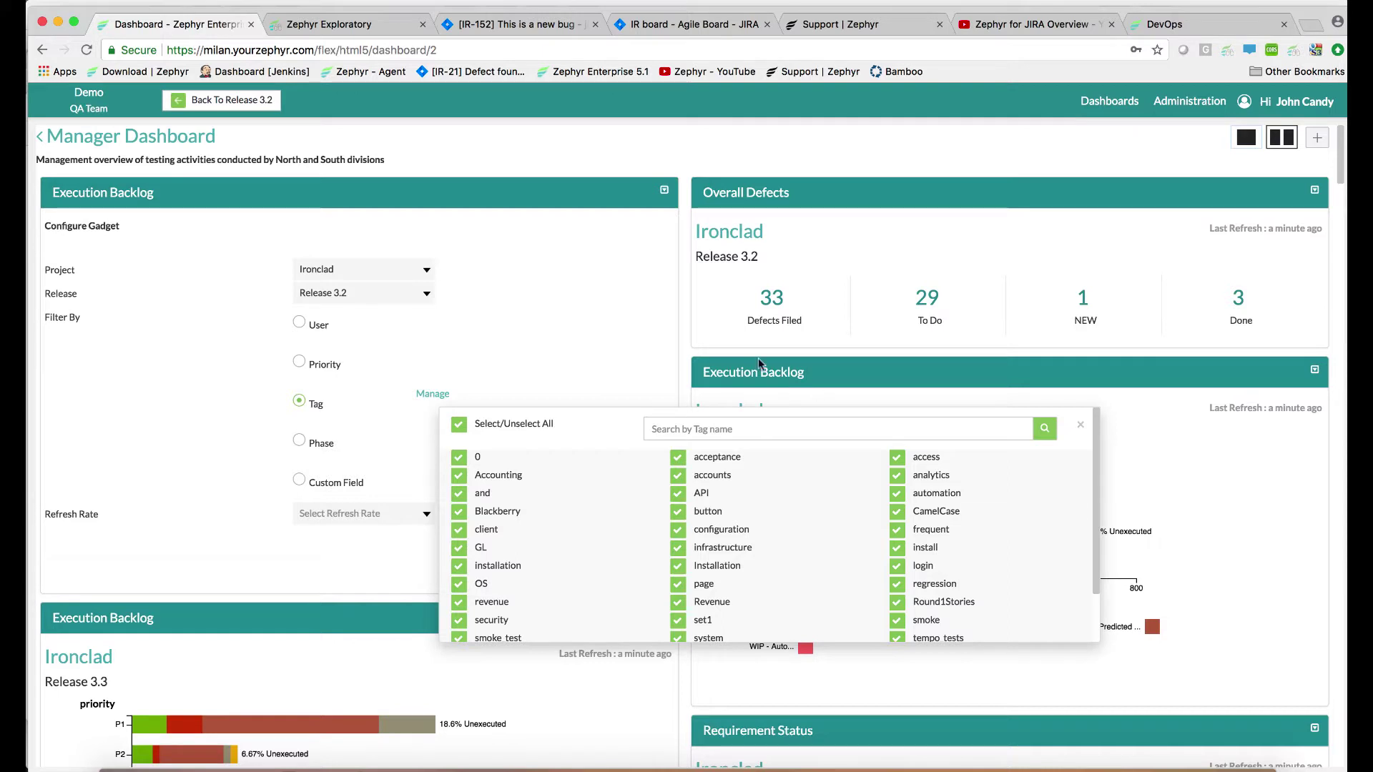
{"action": "left_click", "coordinate": [539, 370]}
{"action": "left_click", "coordinate": [404, 522]}
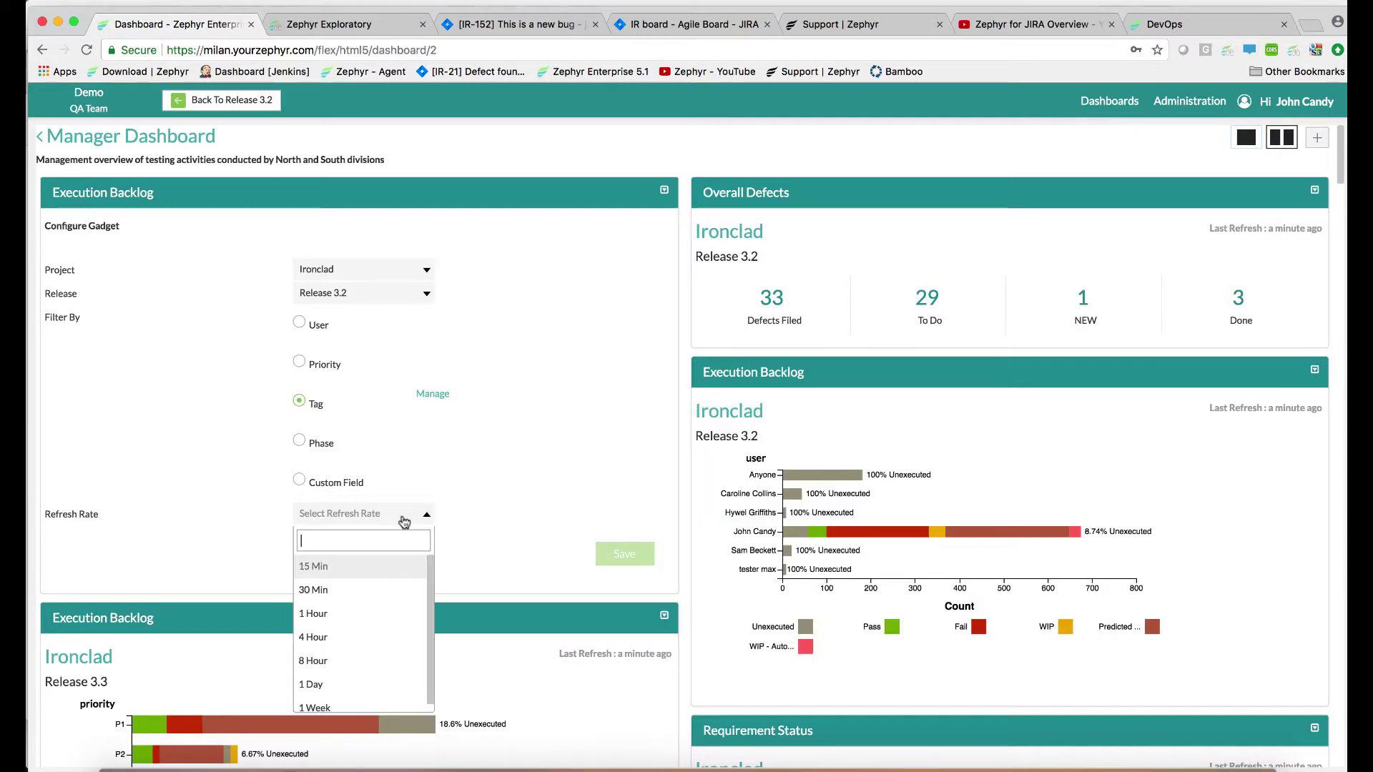
{"action": "left_click", "coordinate": [396, 568]}
{"action": "left_click", "coordinate": [623, 555]}
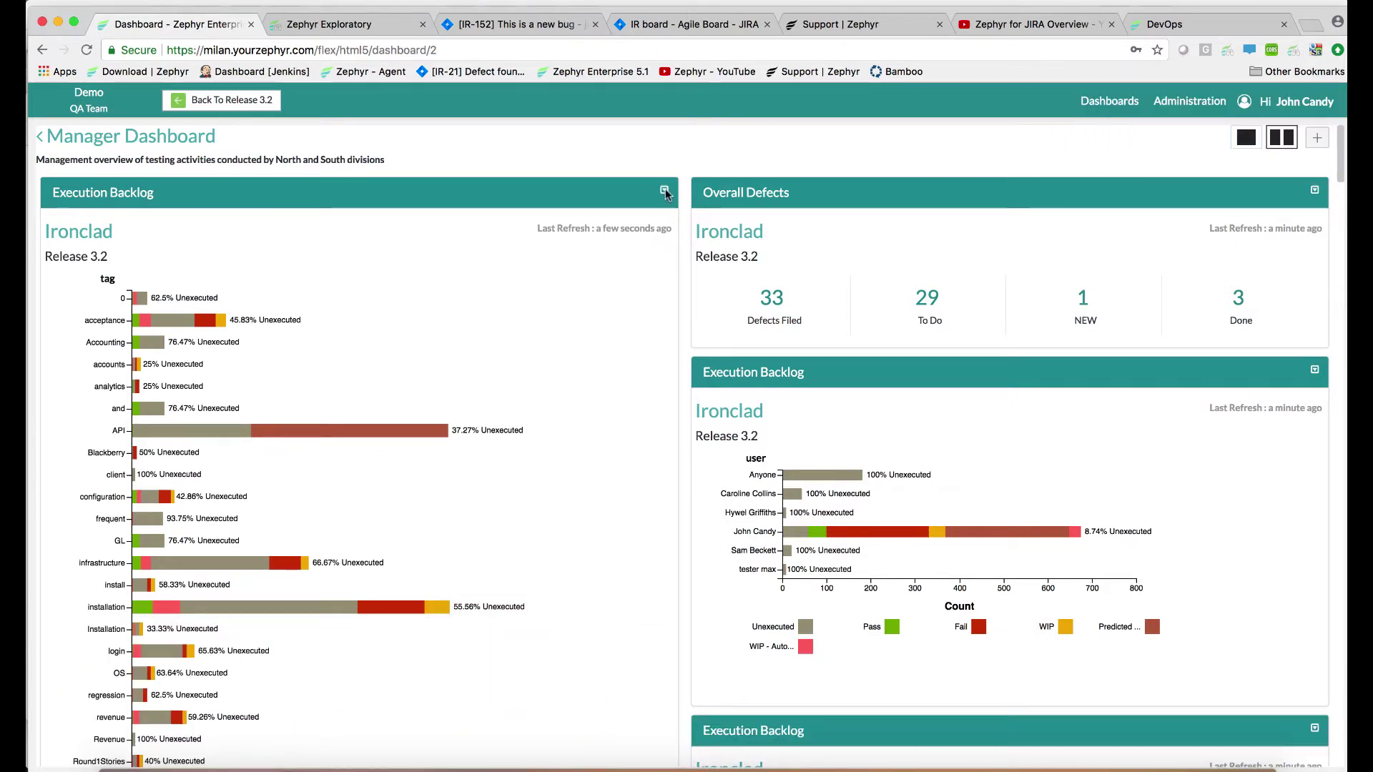
Step: Reopen the Execution Backlog gadget's Configure form, then view Test_Project's Maestro DevOps dashboard
{"action": "left_click", "coordinate": [665, 191]}
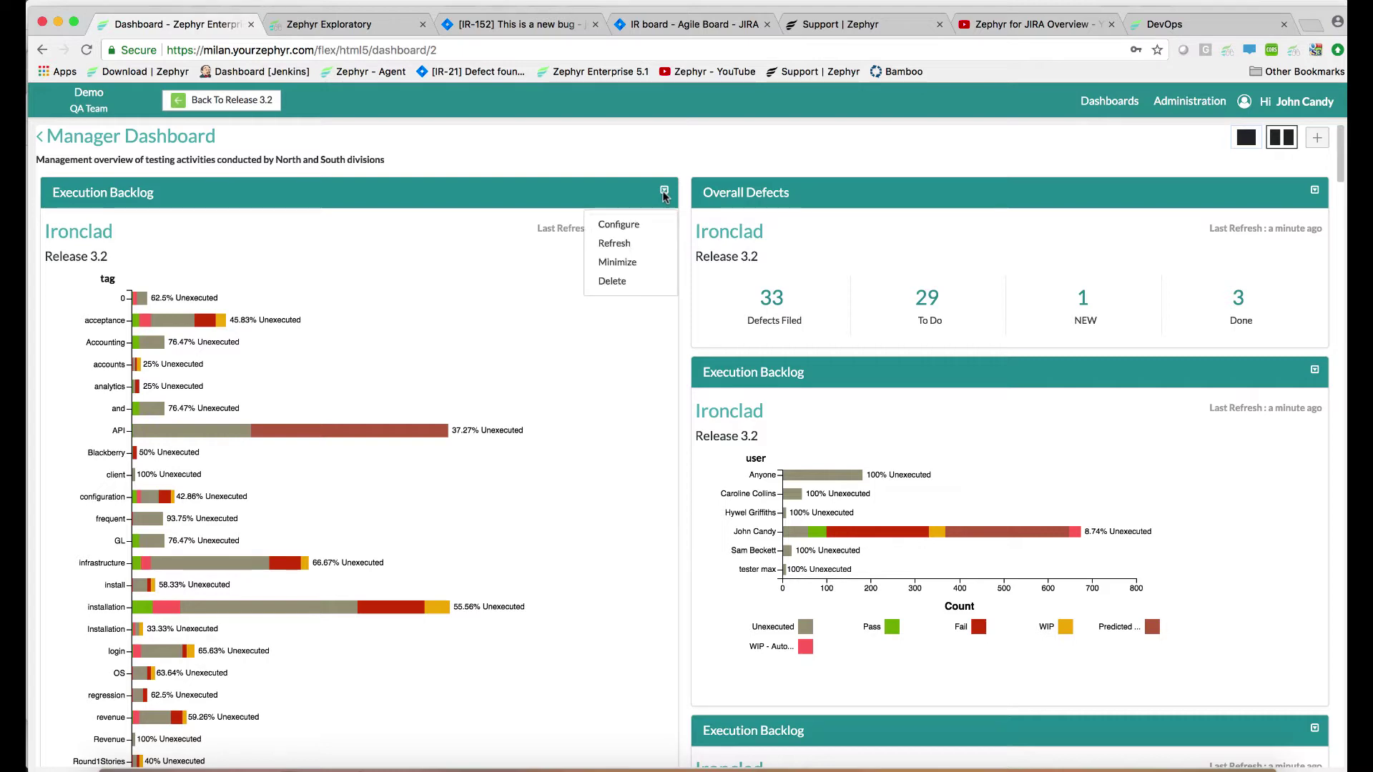
{"action": "left_click", "coordinate": [648, 228]}
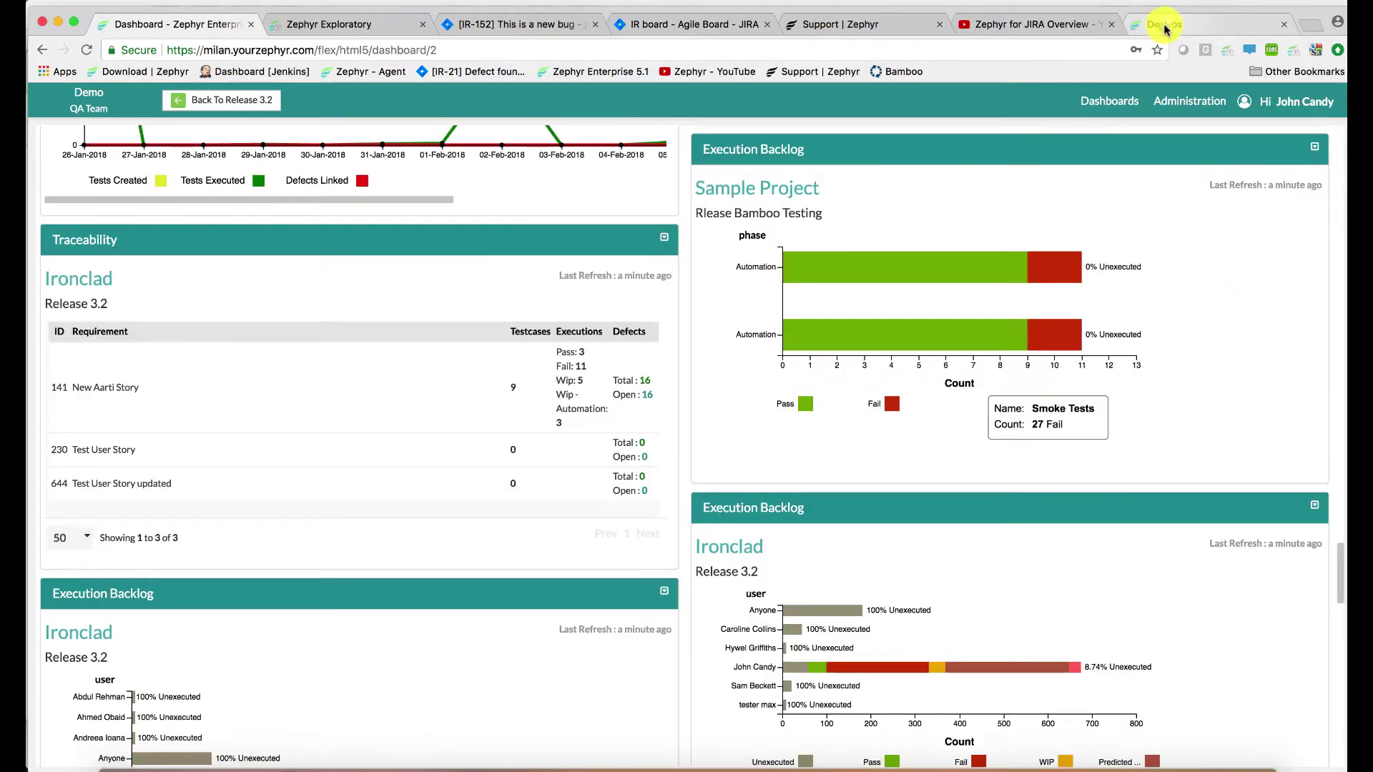
{"action": "left_click", "coordinate": [1162, 25]}
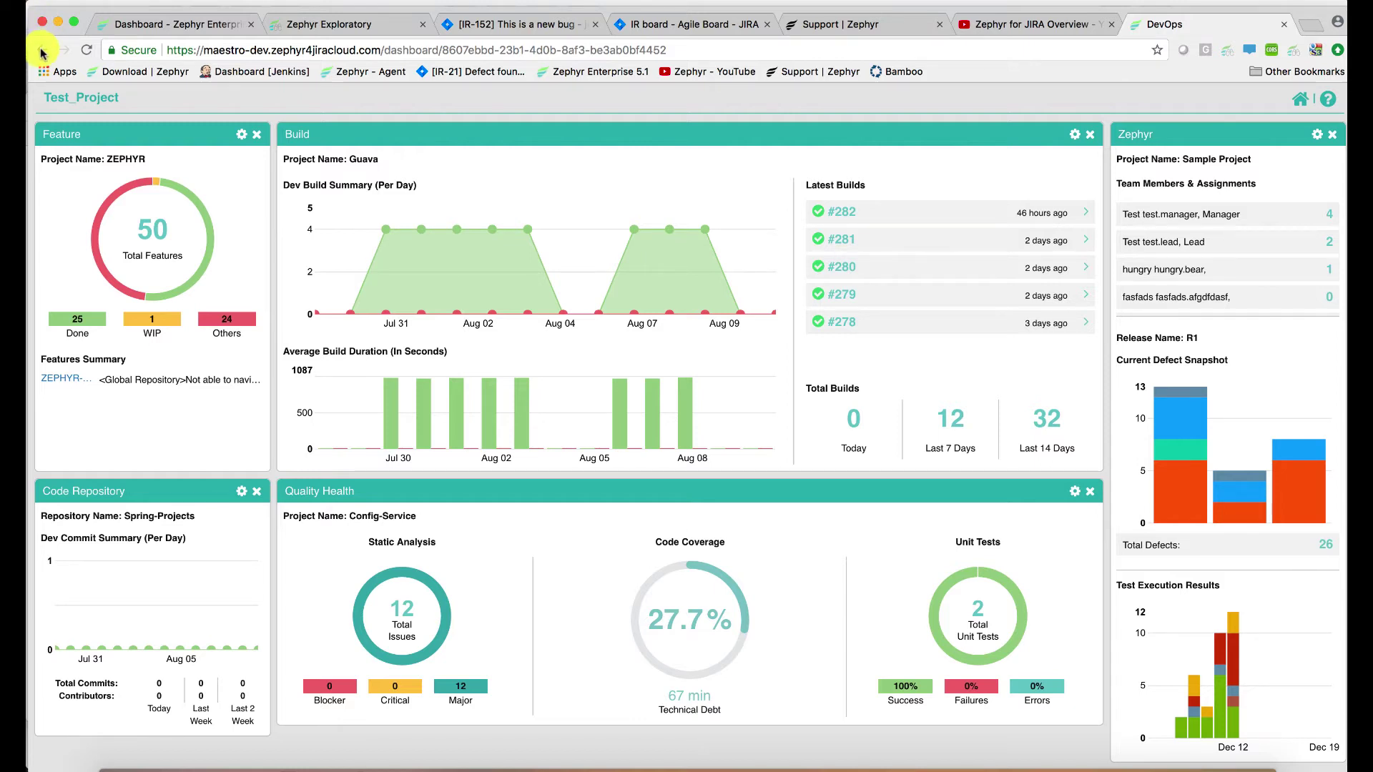
{"action": "left_click_drag", "start_coordinate": [42, 53], "coordinate": [42, 53]}
Step: From the dashboard list, open the test Product pipeline comparing Test_Project and testing coverage
{"action": "left_click", "coordinate": [42, 53]}
{"action": "left_click", "coordinate": [160, 182]}
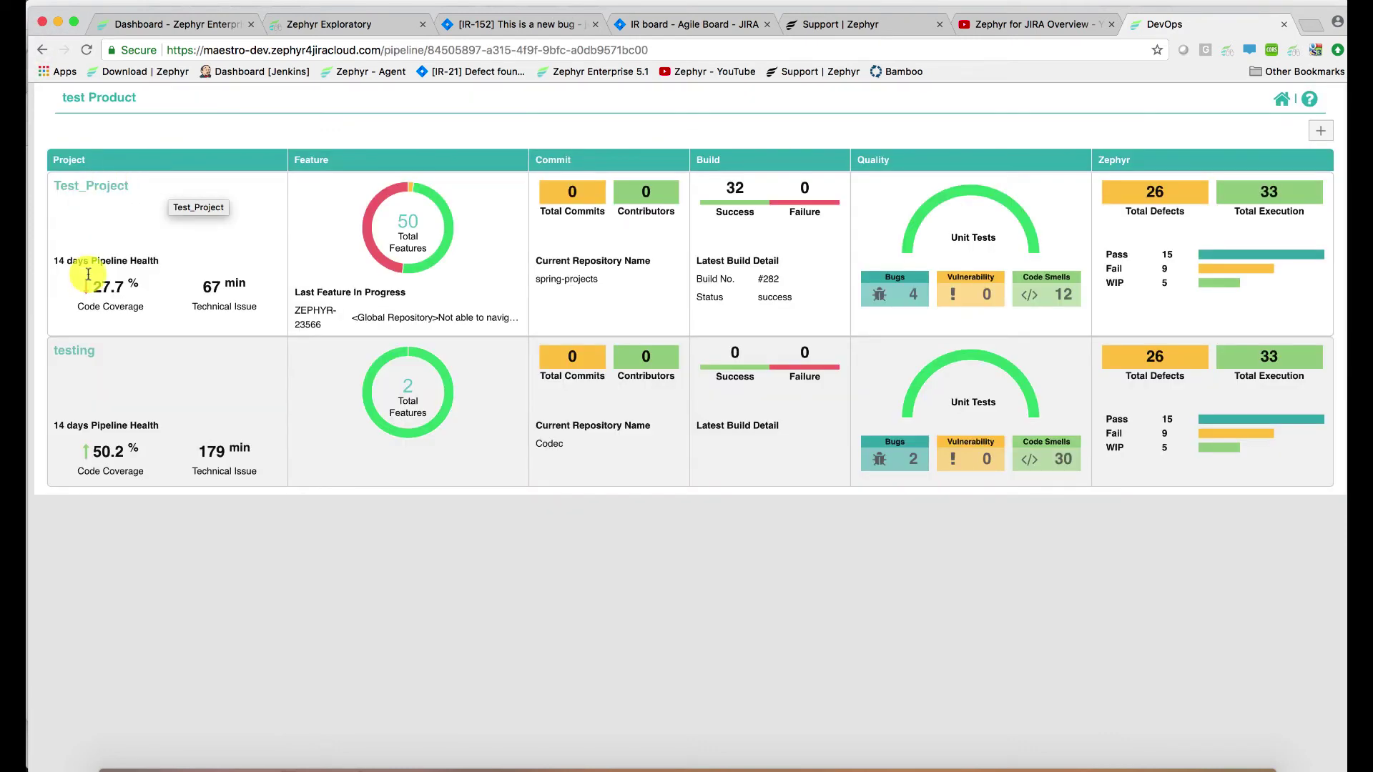